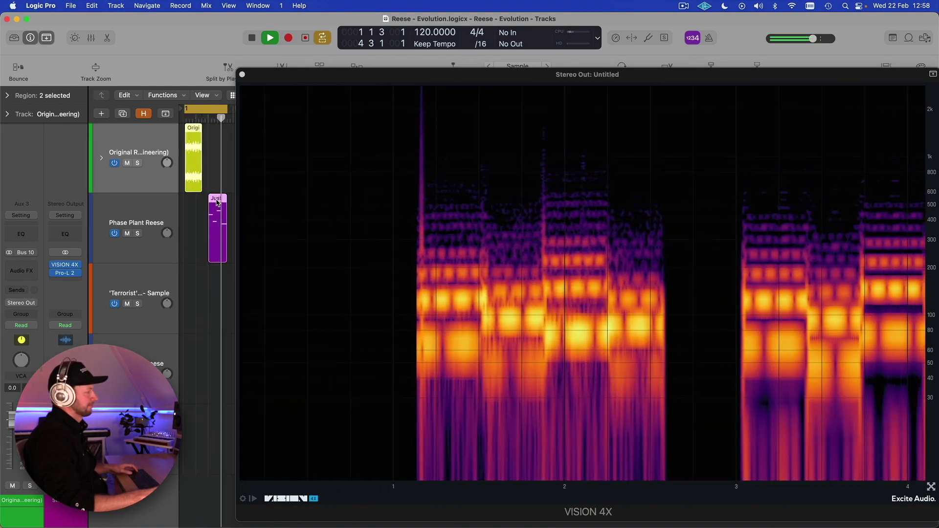
Play the original Reese and 'Terrorist' Reese samples around bars 9–12 and compare their harmonics in the VISION 4X spectrogram.
{"action": "key", "text": "space"}
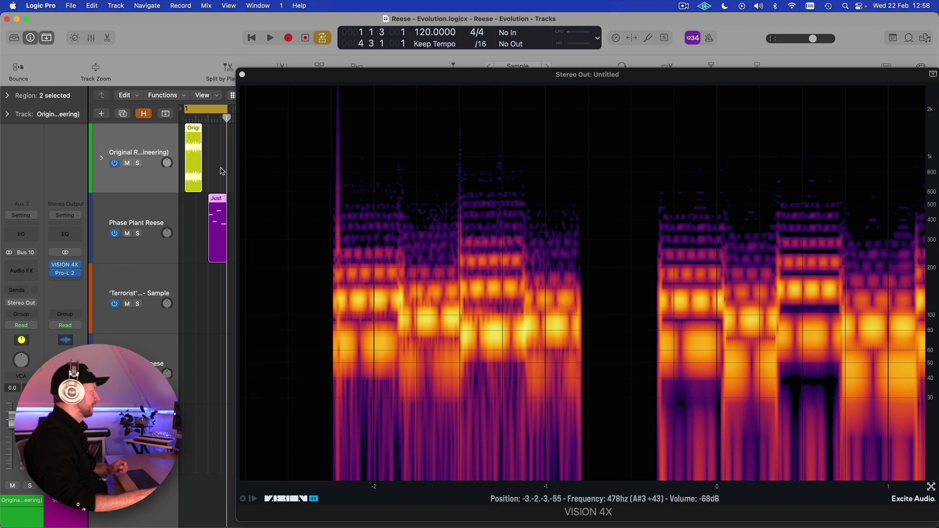
{"action": "scroll", "coordinate": [217, 147], "scroll_direction": "right", "scroll_amount": 3}
{"action": "scroll", "coordinate": [216, 147], "scroll_direction": "right", "scroll_amount": 4}
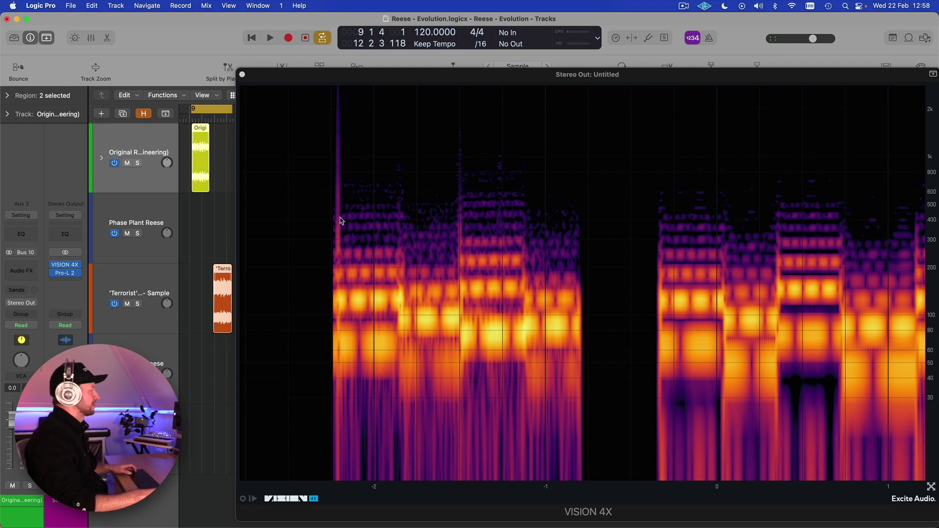
{"action": "key", "text": "space"}
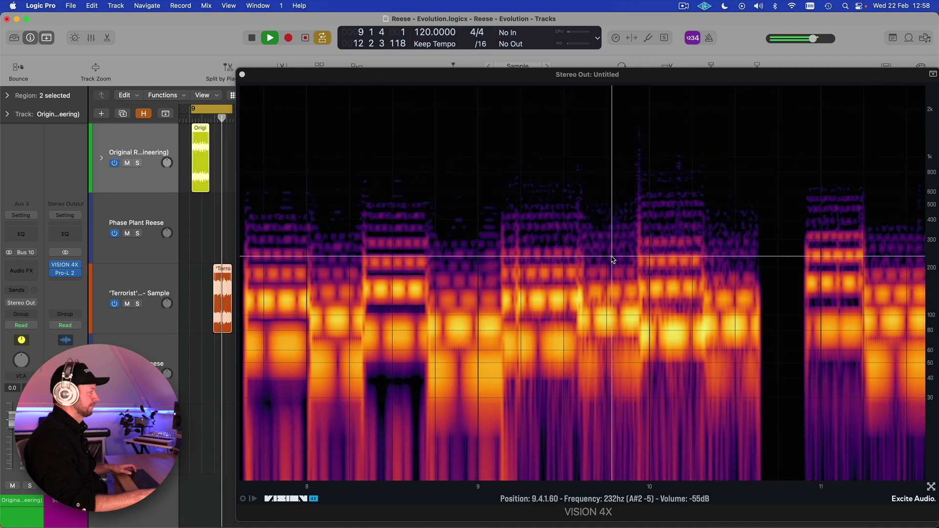
{"action": "key", "text": "space"}
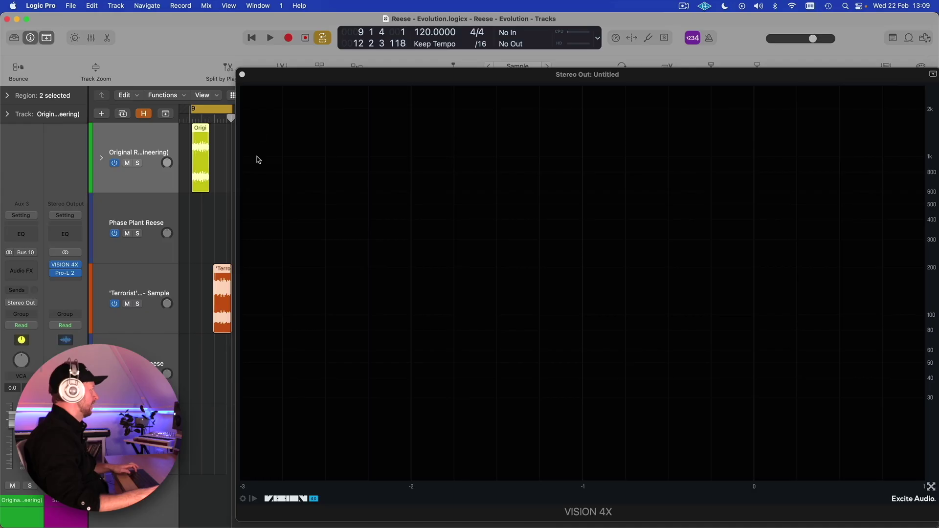
Close the spectrogram and convert the Original 'Reese' Sample region to a new Sampler track, with zones from regions and trigger range C3–C4.
{"action": "left_click", "coordinate": [242, 75]}
{"action": "scroll", "coordinate": [232, 155], "scroll_direction": "up", "scroll_amount": 1}
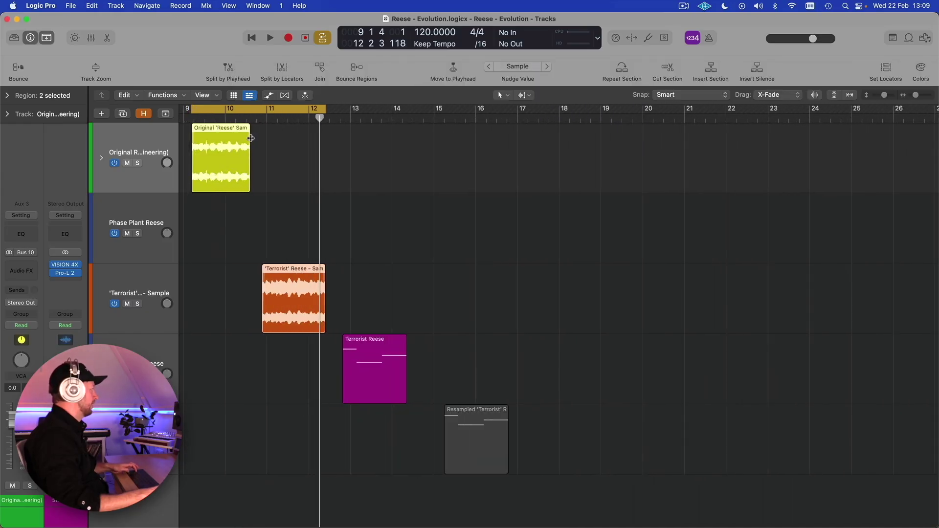
{"action": "right_click", "coordinate": [229, 130]}
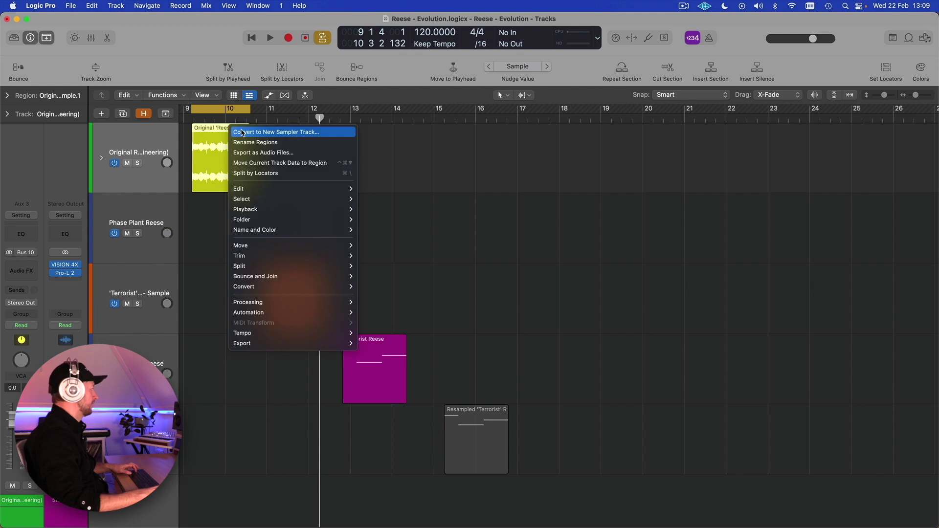
{"action": "left_click", "coordinate": [242, 133]}
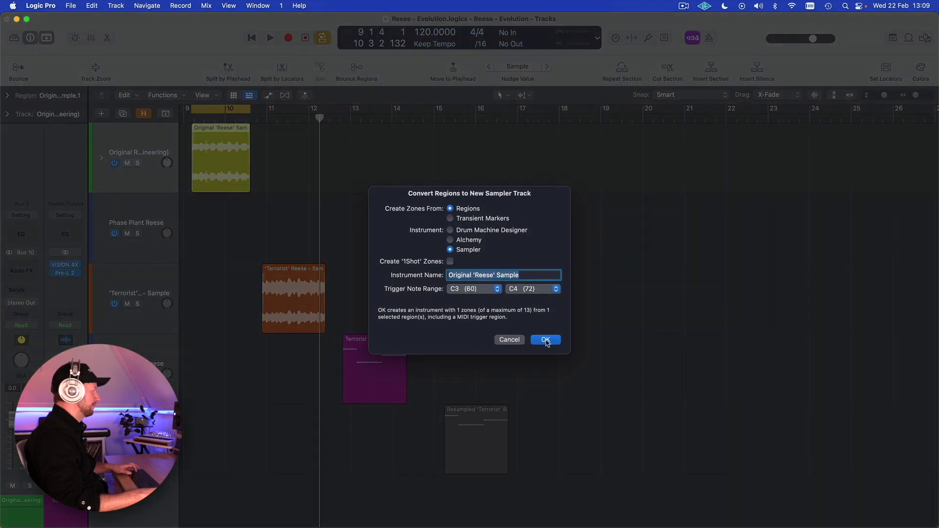
{"action": "left_click", "coordinate": [546, 340]}
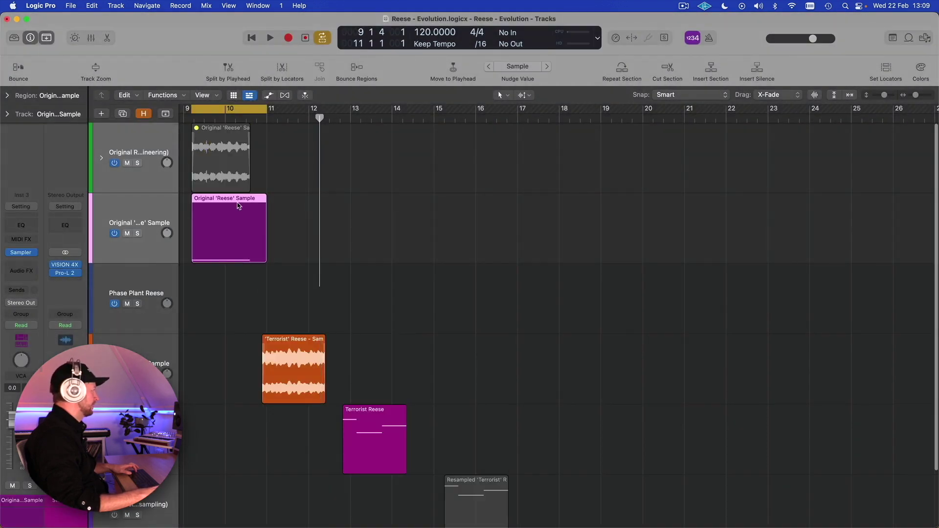
Open the new Sampler track's MIDI region in the Piano Roll, solo the track and audition it.
{"action": "double_click", "coordinate": [239, 206]}
{"action": "key", "text": "s"}
{"action": "key", "text": "space"}
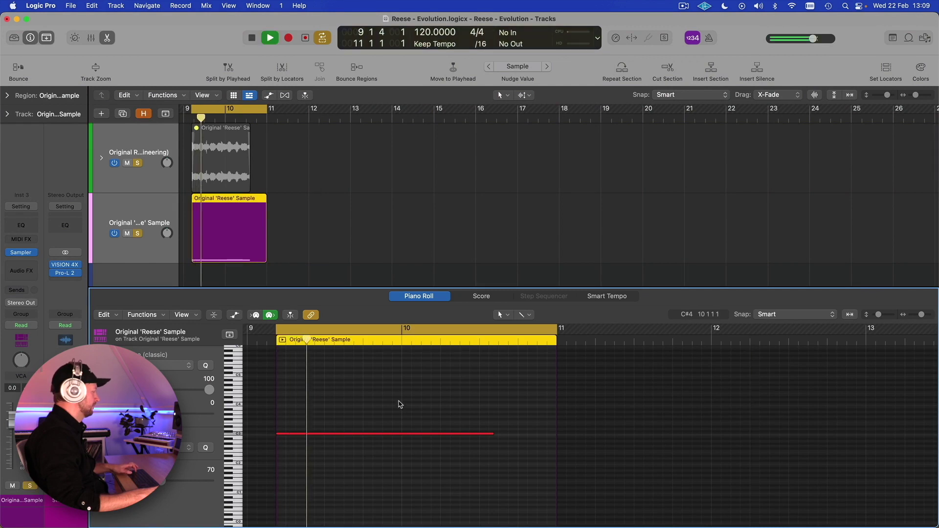
{"action": "key", "text": "space"}
Place the Terrorist Reese MIDI region on the Original 'Reese' Sample track at bar 13 and play it.
{"action": "key", "text": "super+Left"}
{"action": "scroll", "coordinate": [368, 235], "scroll_direction": "down", "scroll_amount": 10}
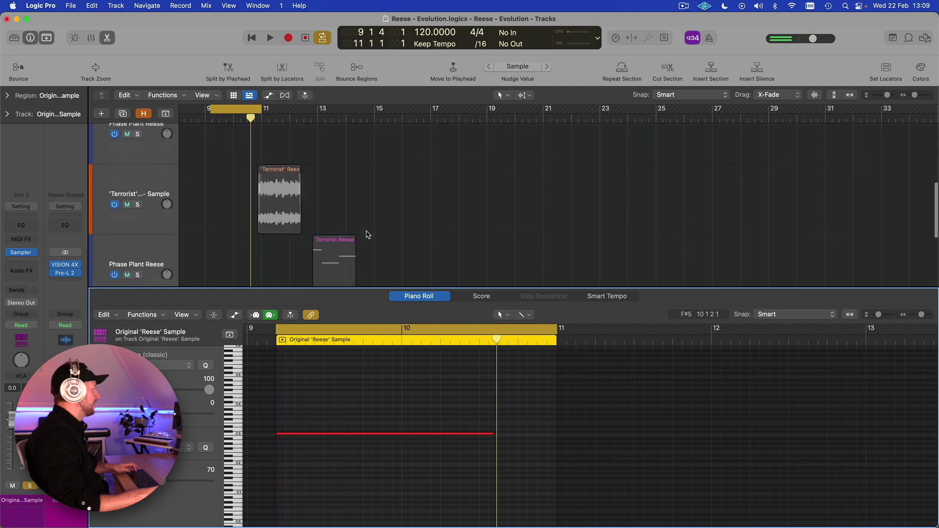
{"action": "left_click", "coordinate": [330, 216]}
{"action": "scroll", "coordinate": [330, 195], "scroll_direction": "up", "scroll_amount": 5}
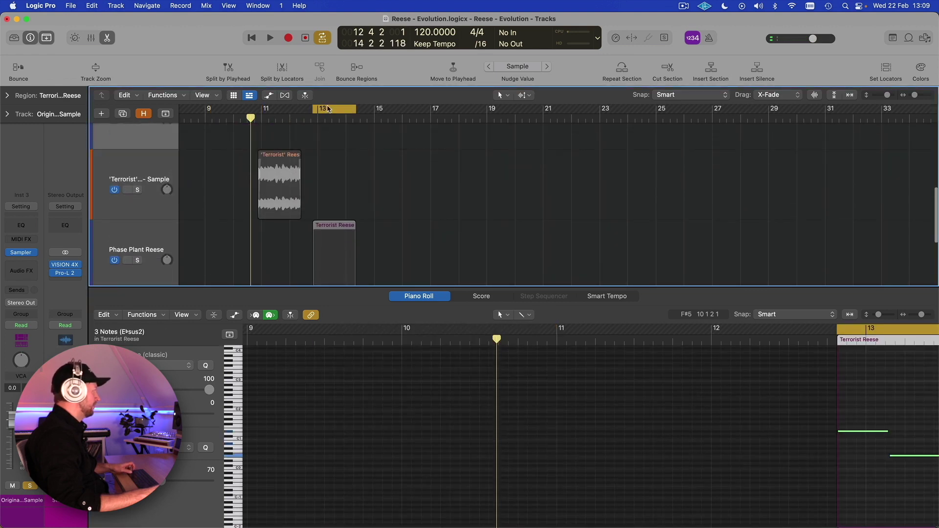
{"action": "left_click_drag", "start_coordinate": [272, 277], "coordinate": [330, 189]}
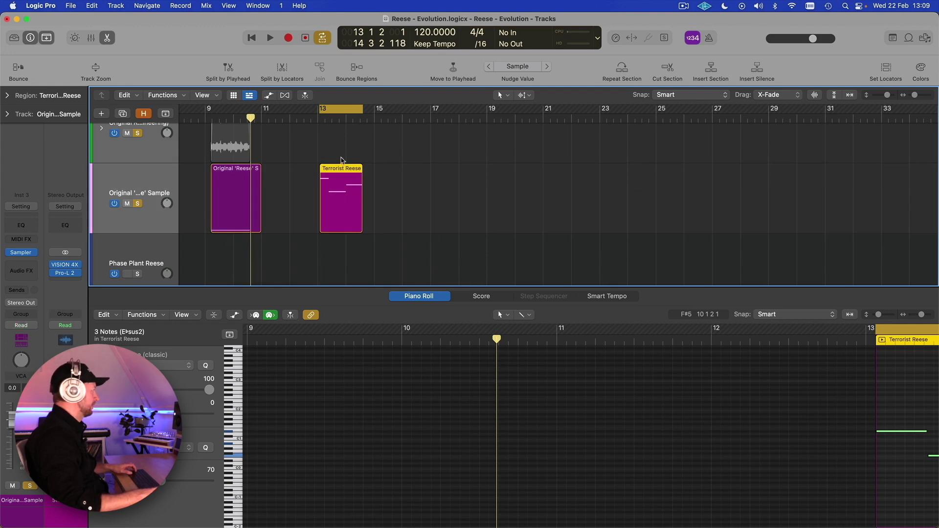
{"action": "key", "text": "space"}
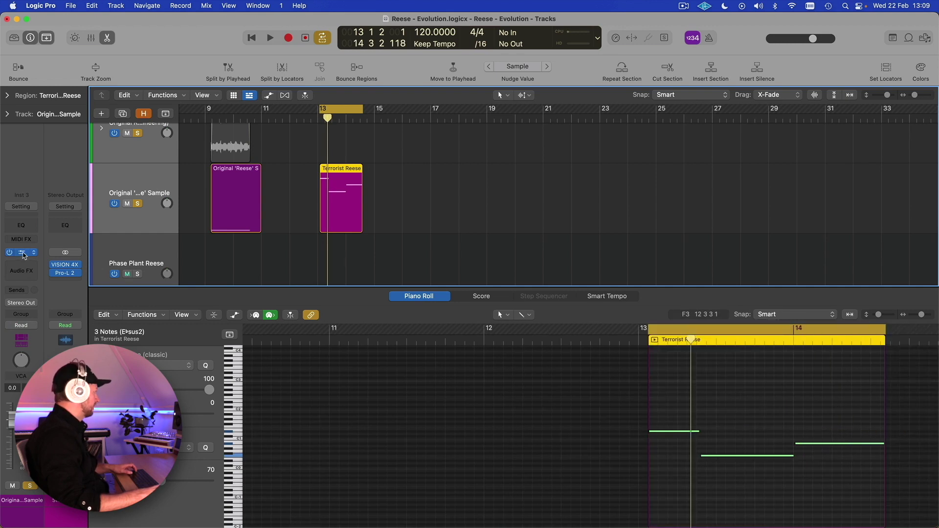
Open the track's Sampler, show its mapping without the mod matrix and modulators, and widen the sample zone's key range to G#0–A#5.
{"action": "key", "text": "v"}
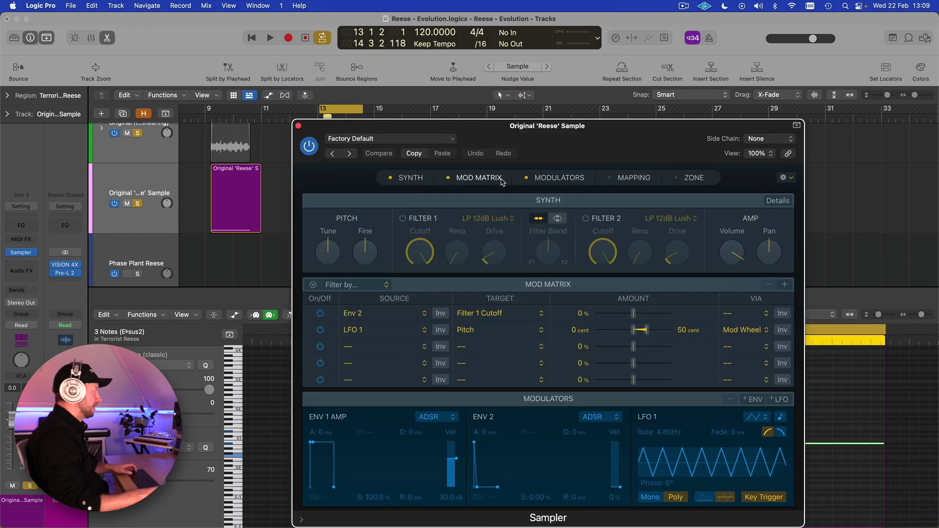
{"action": "left_click", "coordinate": [457, 179]}
{"action": "left_click", "coordinate": [557, 178]}
{"action": "left_click", "coordinate": [610, 179]}
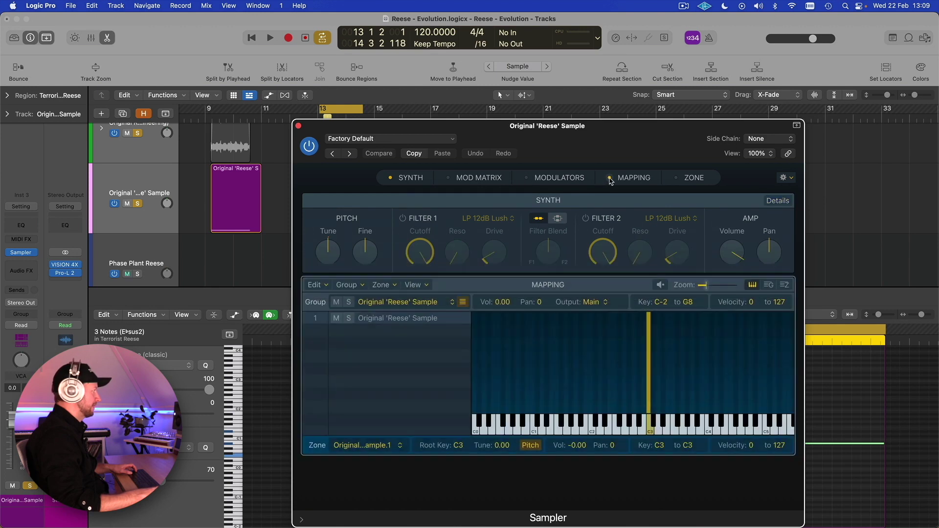
{"action": "left_click_drag", "start_coordinate": [670, 370], "coordinate": [484, 353]}
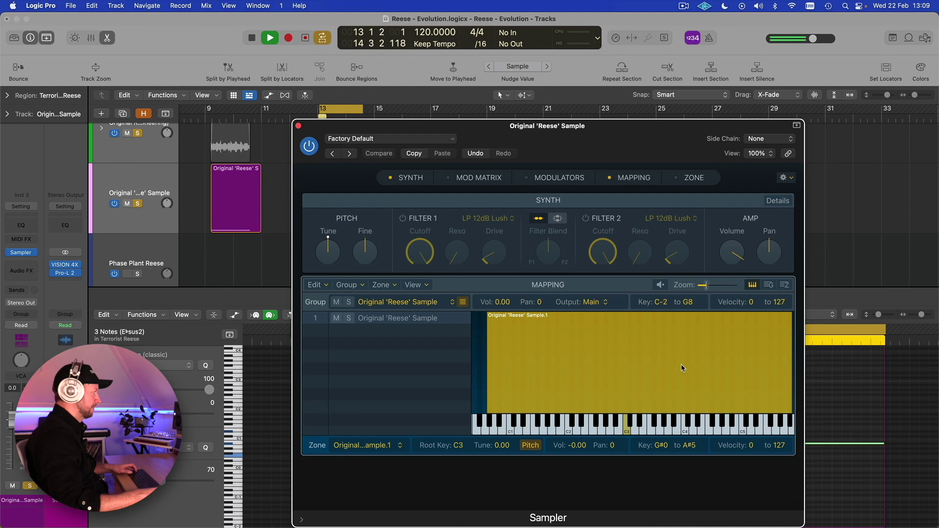
Transpose the Terrorist Reese notes up two octaves in the Piano Roll and audition the phrase.
{"action": "left_click", "coordinate": [827, 370]}
{"action": "left_click_drag", "start_coordinate": [704, 132], "coordinate": [510, 132]}
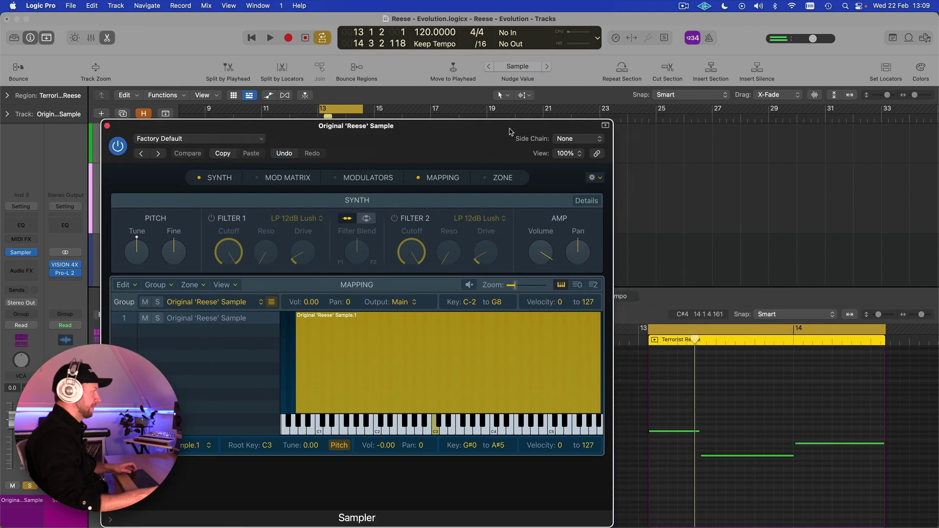
{"action": "key", "text": "shift+alt+Up"}
{"action": "key", "text": "shift+alt+Up"}
{"action": "key", "text": "space"}
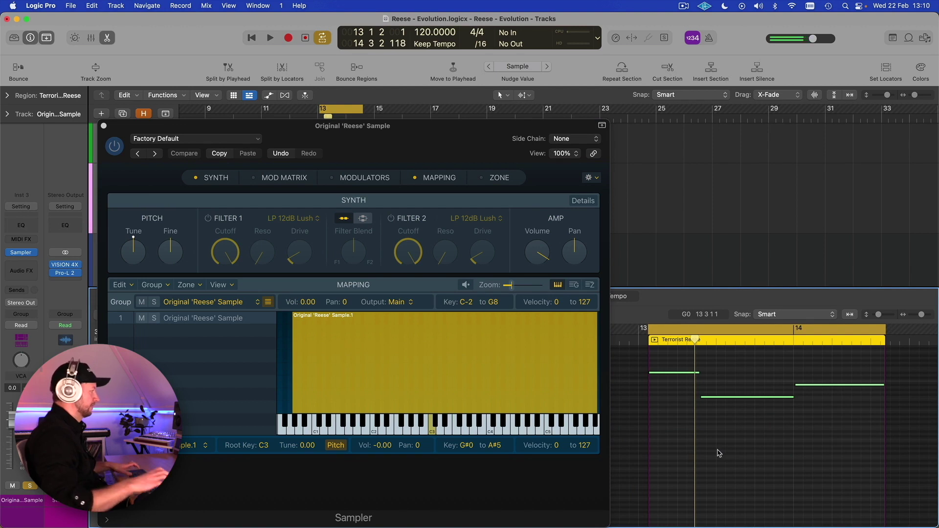
{"action": "key", "text": "space"}
{"action": "scroll", "coordinate": [663, 390], "scroll_direction": "up", "scroll_amount": 1}
{"action": "left_click_drag", "start_coordinate": [664, 380], "coordinate": [664, 380]}
{"action": "left_click", "coordinate": [662, 380]}
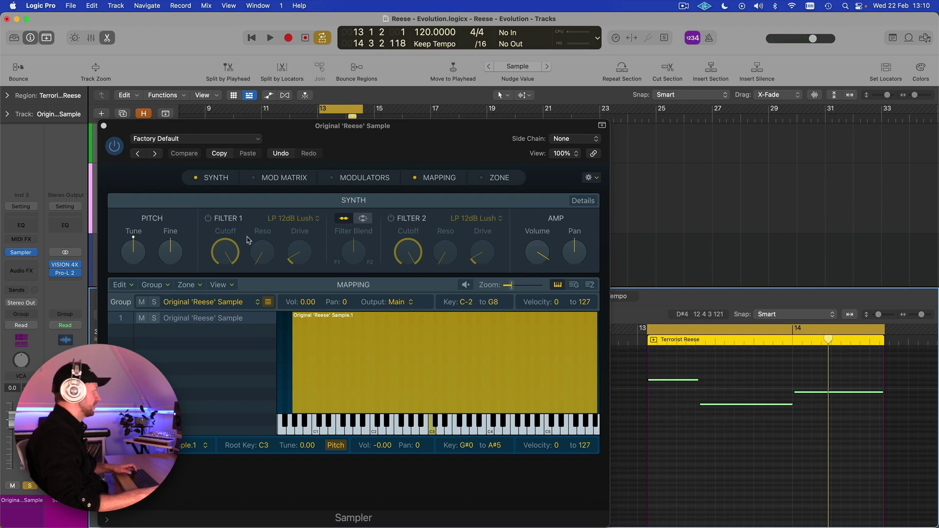
Display the Sampler's zone waveform settings and play the phrase to hear how long the sample sustains.
{"action": "left_click", "coordinate": [582, 201]}
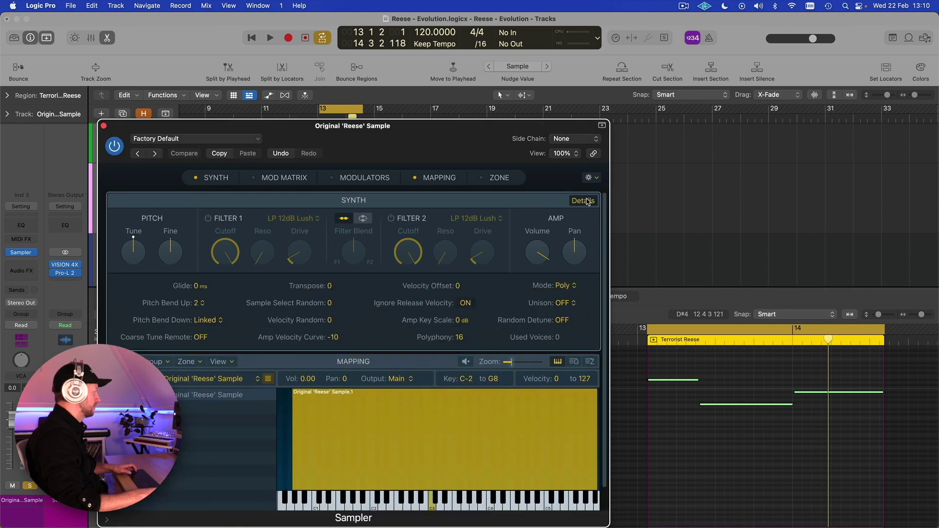
{"action": "left_click", "coordinate": [585, 202]}
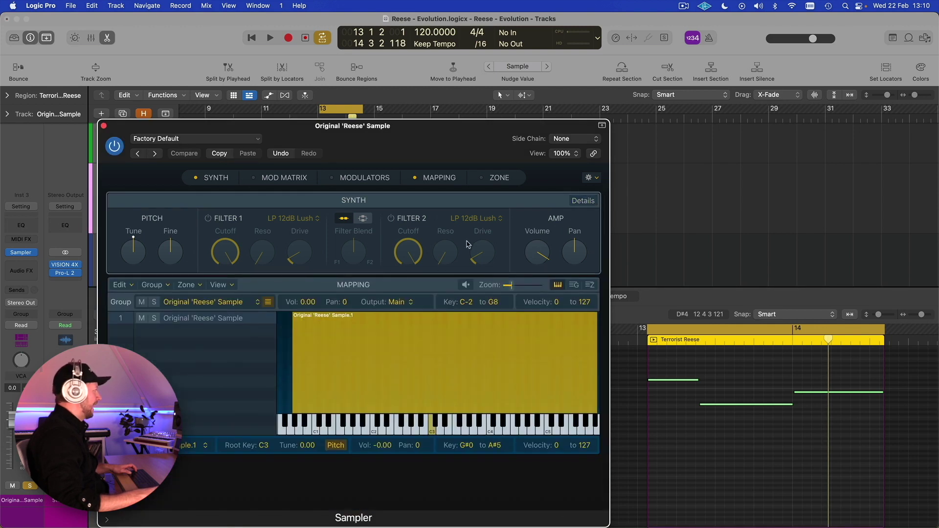
{"action": "left_click", "coordinate": [482, 178]}
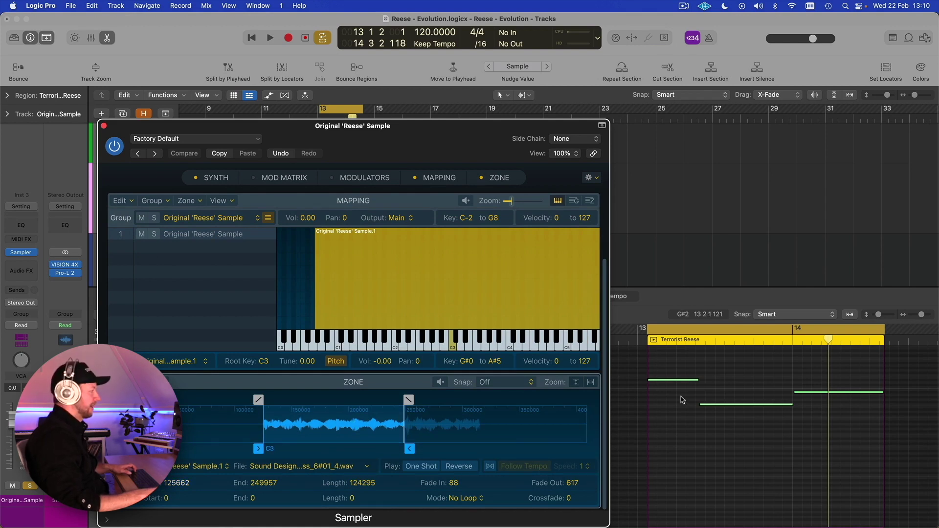
{"action": "mouse_move", "coordinate": [648, 380]}
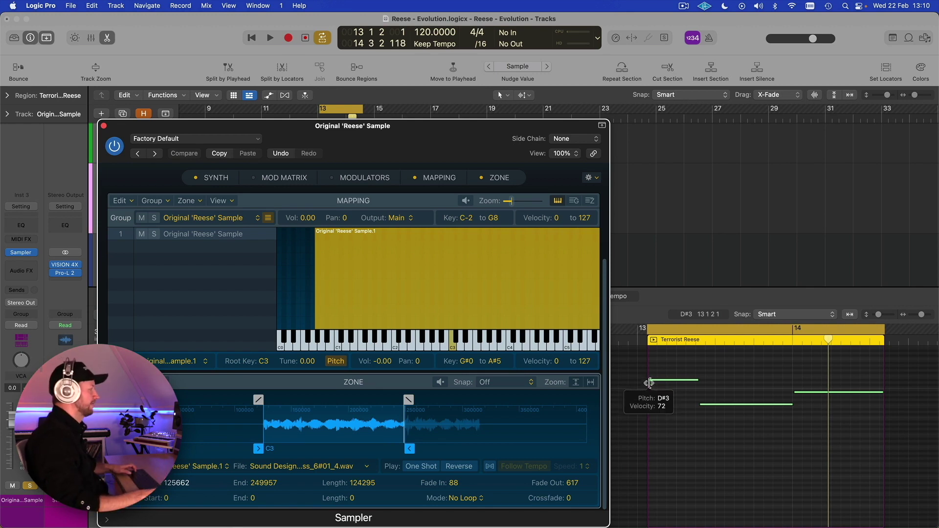
{"action": "key", "text": "space"}
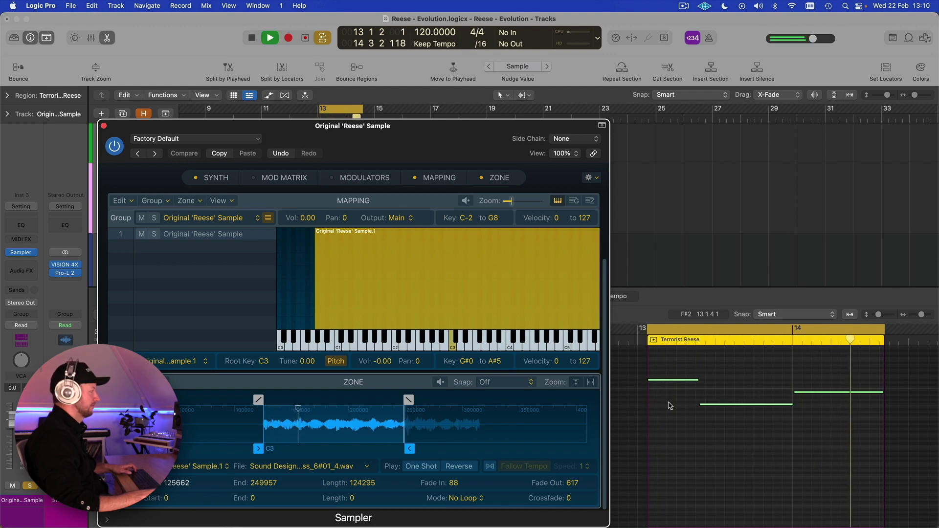
{"action": "key", "text": "space"}
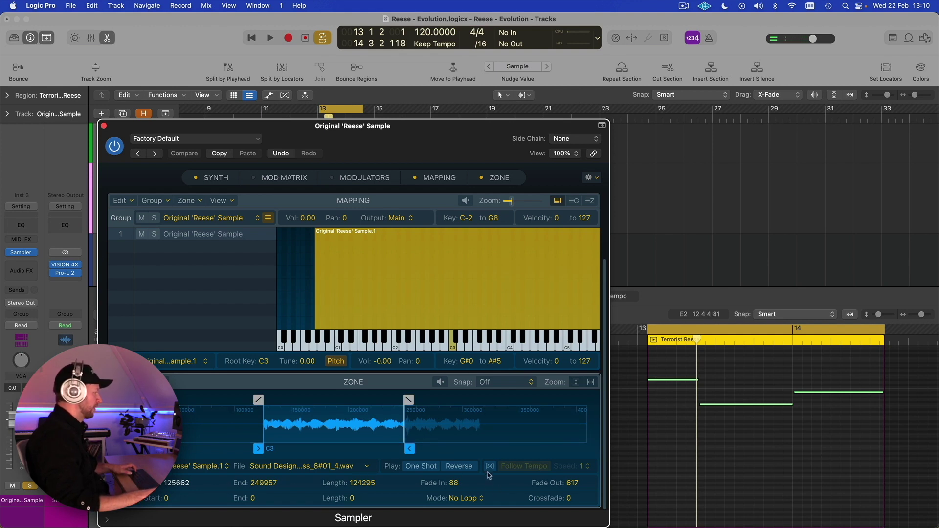
Set the zone's loop mode to Forward and its loop end to about 154391 while listening to the phrase.
{"action": "left_click", "coordinate": [462, 498]}
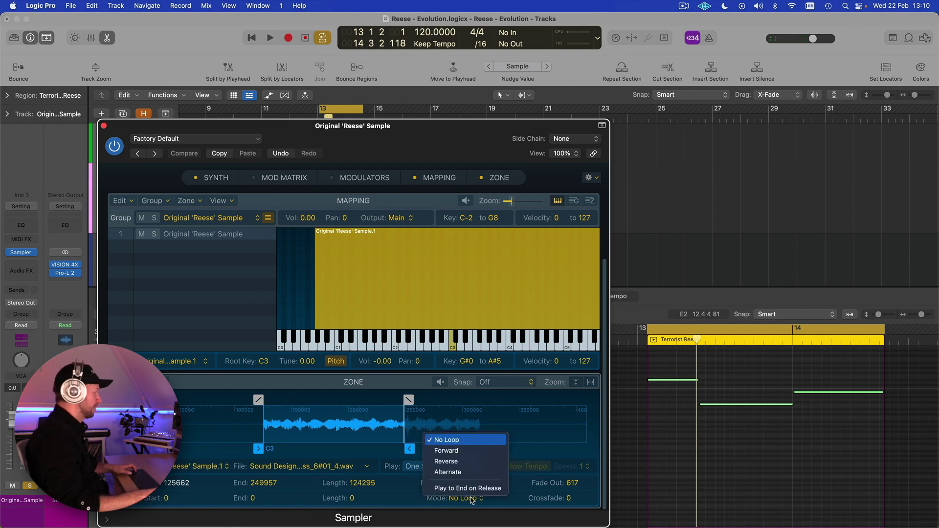
{"action": "left_click", "coordinate": [467, 452]}
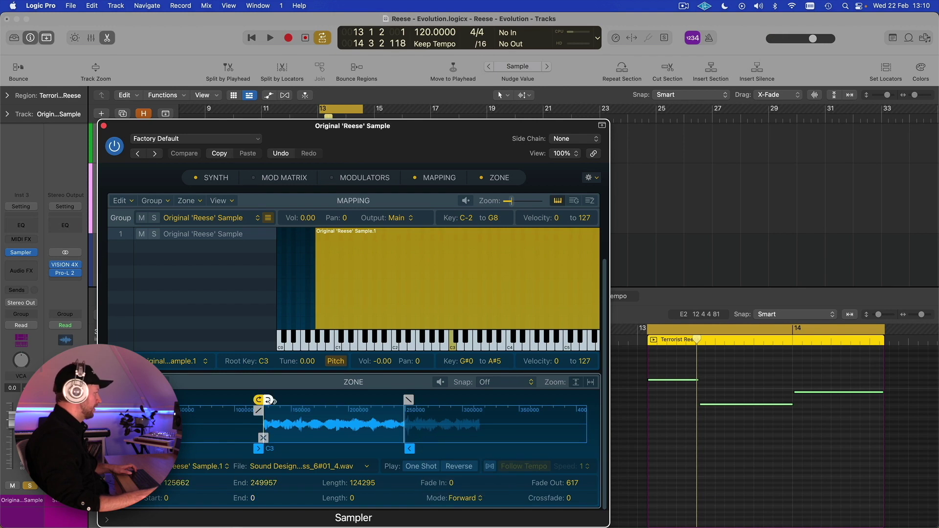
{"action": "left_click_drag", "start_coordinate": [269, 400], "coordinate": [314, 400]}
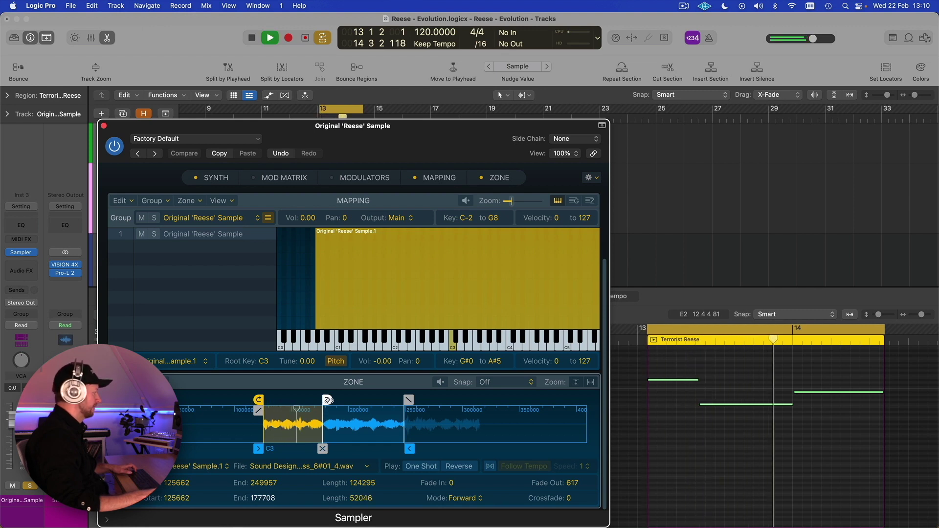
{"action": "left_click_drag", "start_coordinate": [328, 399], "coordinate": [299, 400]}
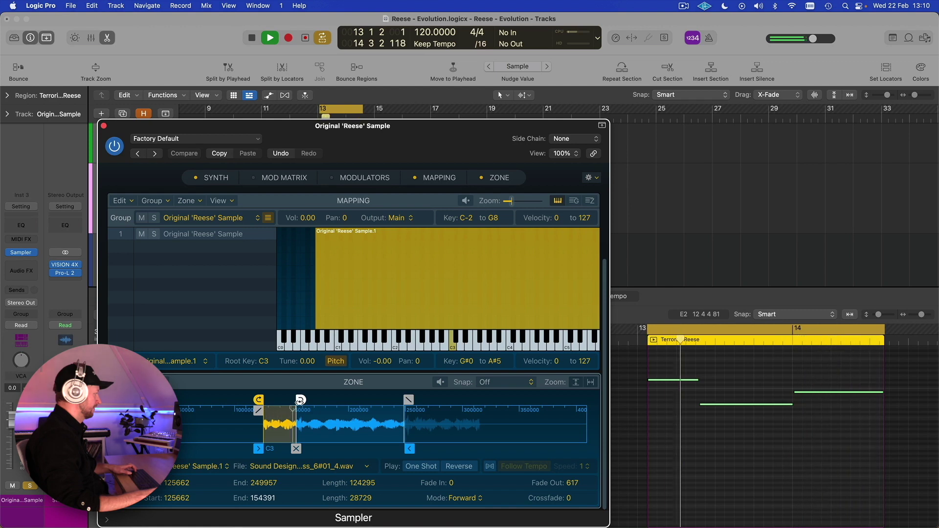
{"action": "key", "text": "space"}
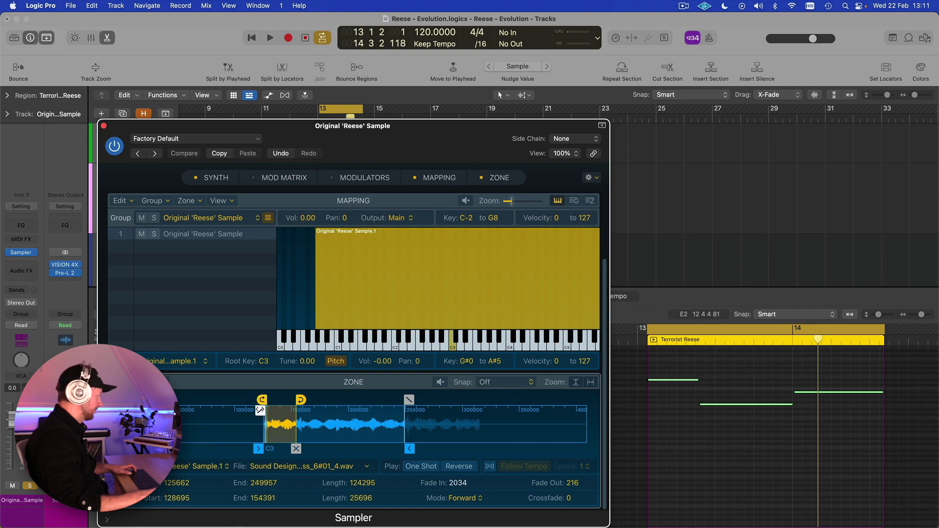
Smooth the looped zone with loop start 127400, fade in 339 and fade out 632 during playback.
{"action": "key", "text": "space"}
{"action": "left_click_drag", "start_coordinate": [259, 410], "coordinate": [260, 399]}
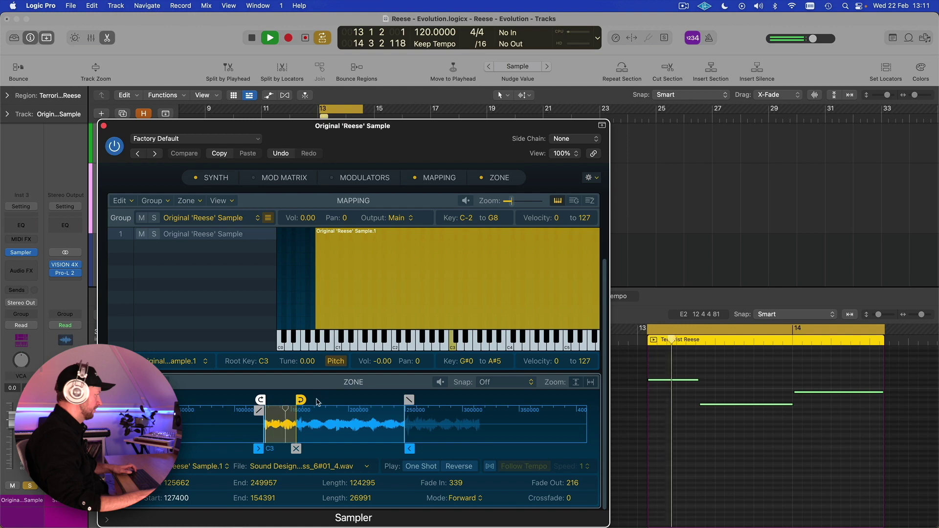
{"action": "left_click_drag", "start_coordinate": [571, 484], "coordinate": [571, 474]}
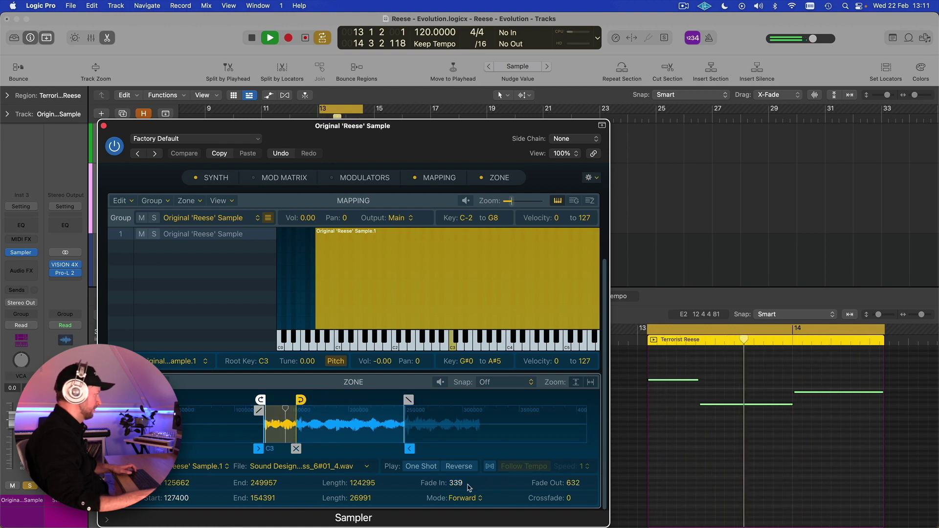
{"action": "key", "text": "space"}
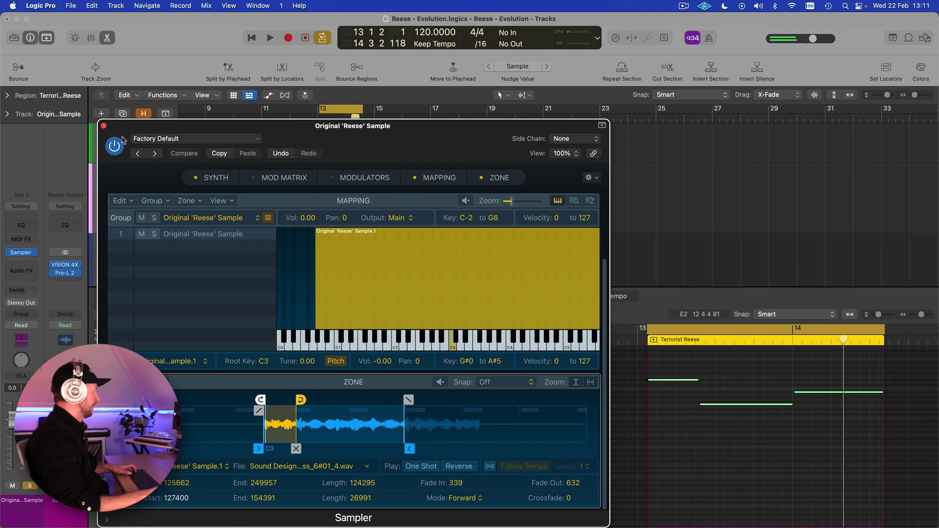
Open VISION 4X on the stereo output and play the looped phrase to examine its spectrogram.
{"action": "left_click", "coordinate": [62, 266]}
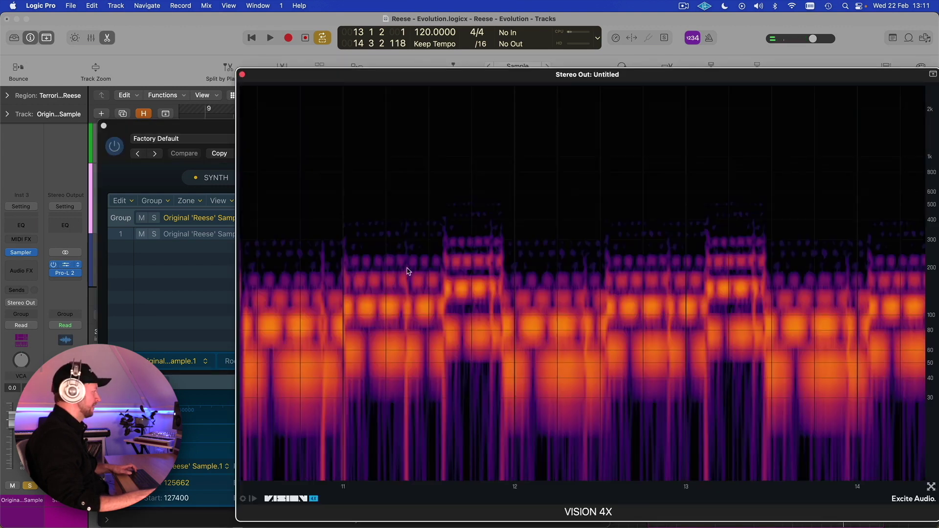
{"action": "key", "text": "space"}
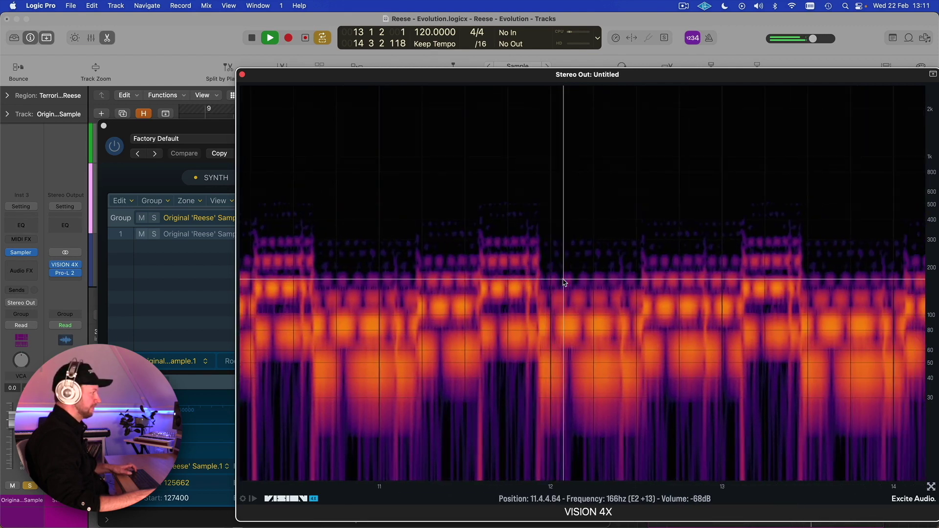
Stop playback, close the VISION 4X and Sampler windows, and solo the 'Terrorist' Reese - Sample track.
{"action": "key", "text": "space"}
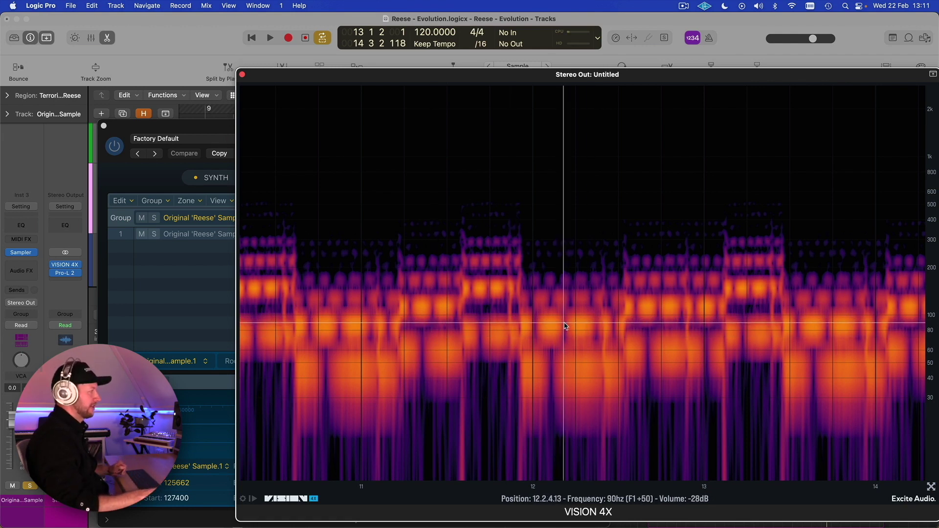
{"action": "left_click", "coordinate": [242, 75]}
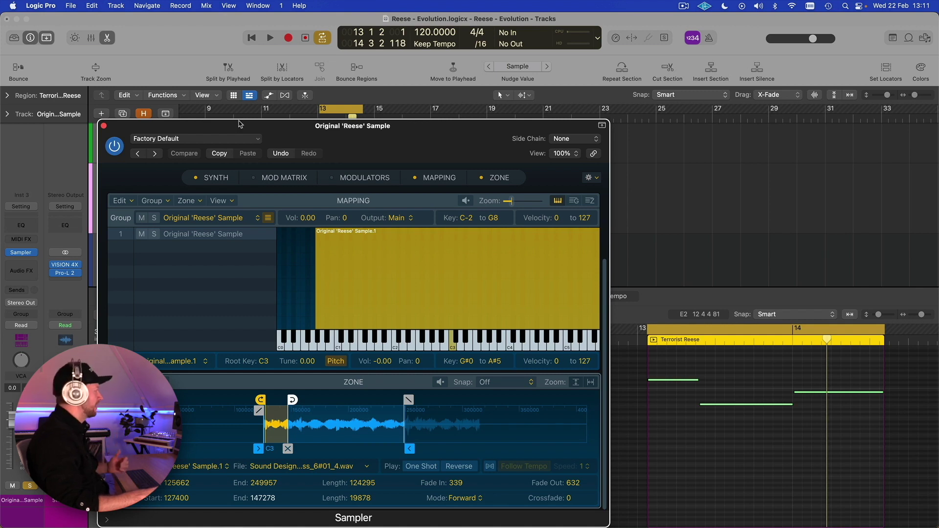
{"action": "left_click", "coordinate": [104, 125]}
{"action": "scroll", "coordinate": [369, 181], "scroll_direction": "up", "scroll_amount": 2}
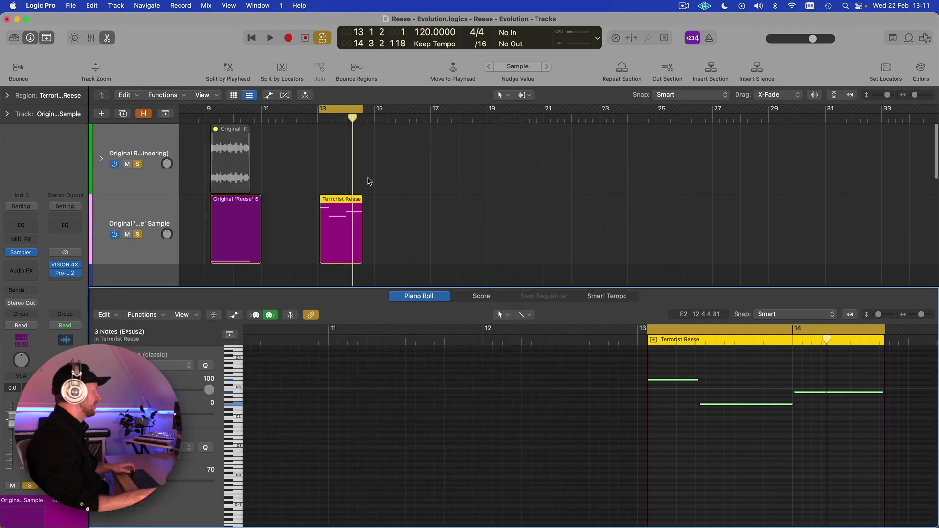
{"action": "scroll", "coordinate": [346, 171], "scroll_direction": "down", "scroll_amount": 4}
{"action": "scroll", "coordinate": [347, 171], "scroll_direction": "up", "scroll_amount": 2}
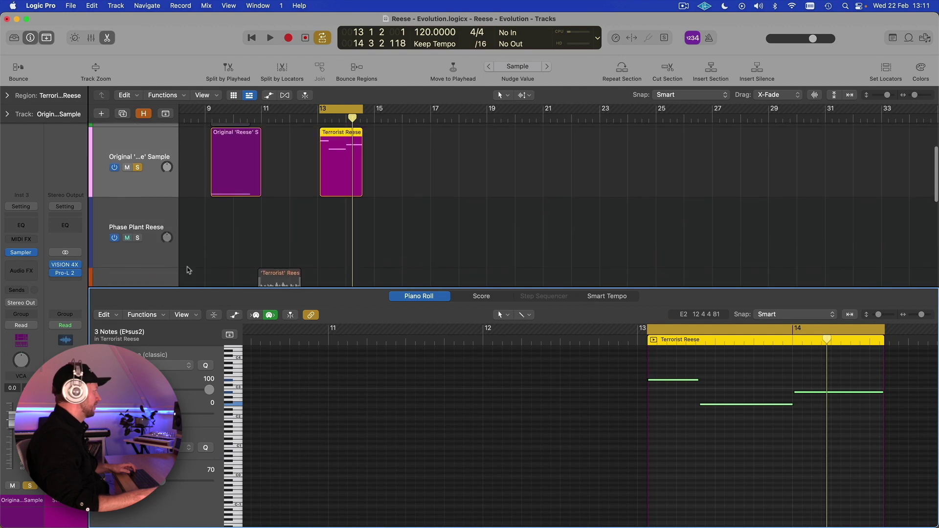
{"action": "scroll", "coordinate": [174, 255], "scroll_direction": "down", "scroll_amount": 2}
{"action": "left_click", "coordinate": [137, 276]}
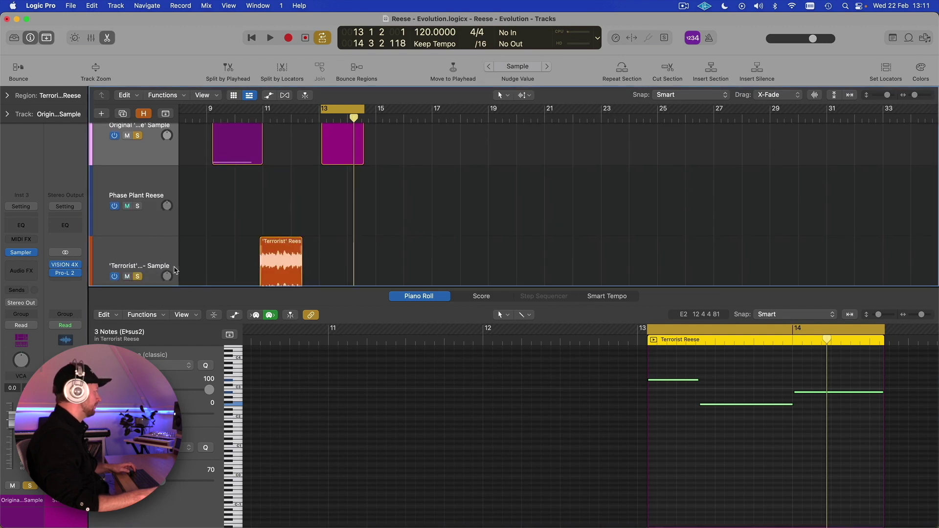
Move the 'Terrorist' Reese audio region to just after bar 15 and place its track directly beneath the Original 'Reese' Sample track.
{"action": "left_click", "coordinate": [287, 244]}
{"action": "left_click_drag", "start_coordinate": [283, 241], "coordinate": [401, 240]}
{"action": "scroll", "coordinate": [382, 192], "scroll_direction": "up", "scroll_amount": 2}
{"action": "scroll", "coordinate": [382, 193], "scroll_direction": "down", "scroll_amount": 2}
{"action": "left_click_drag", "start_coordinate": [156, 247], "coordinate": [163, 186]}
{"action": "scroll", "coordinate": [342, 161], "scroll_direction": "up", "scroll_amount": 2}
Play the Terrorist Reese phrase and the 'Terrorist' audio region in one cycle and compare their spectrograms in VISION 4X.
{"action": "left_click", "coordinate": [339, 162]}
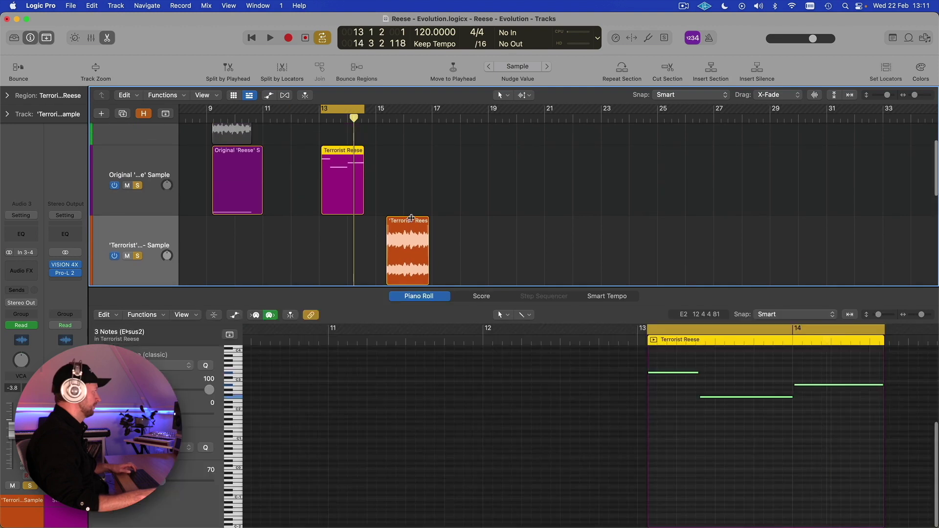
{"action": "left_click", "coordinate": [412, 227], "text": "shift"}
{"action": "key", "text": "space"}
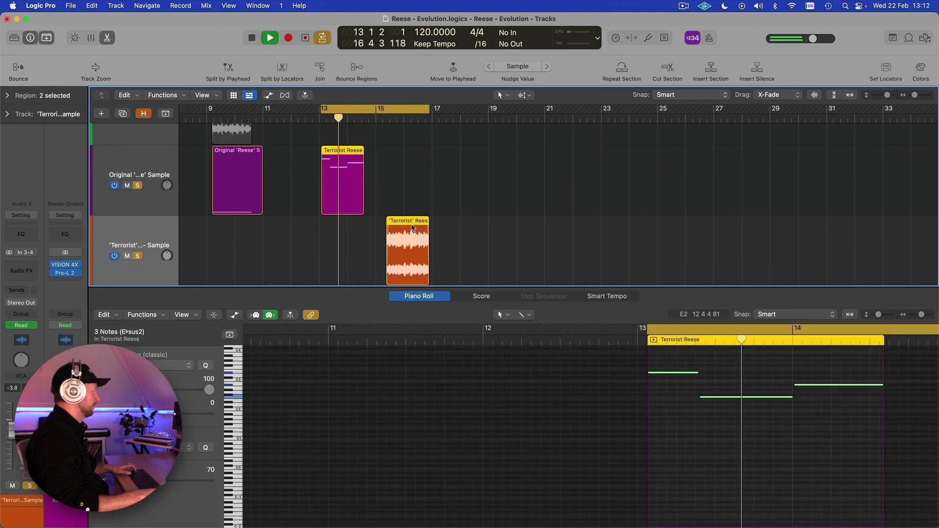
{"action": "left_click", "coordinate": [66, 266]}
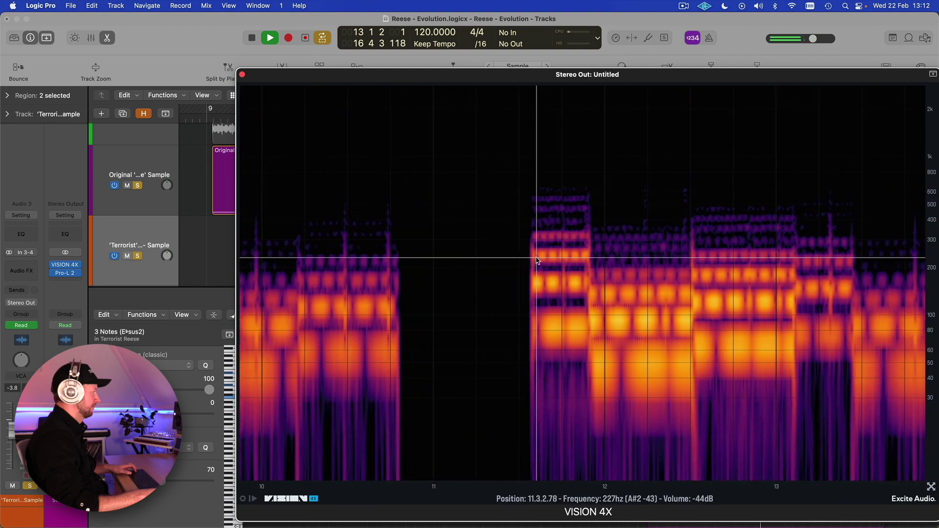
{"action": "key", "text": "space"}
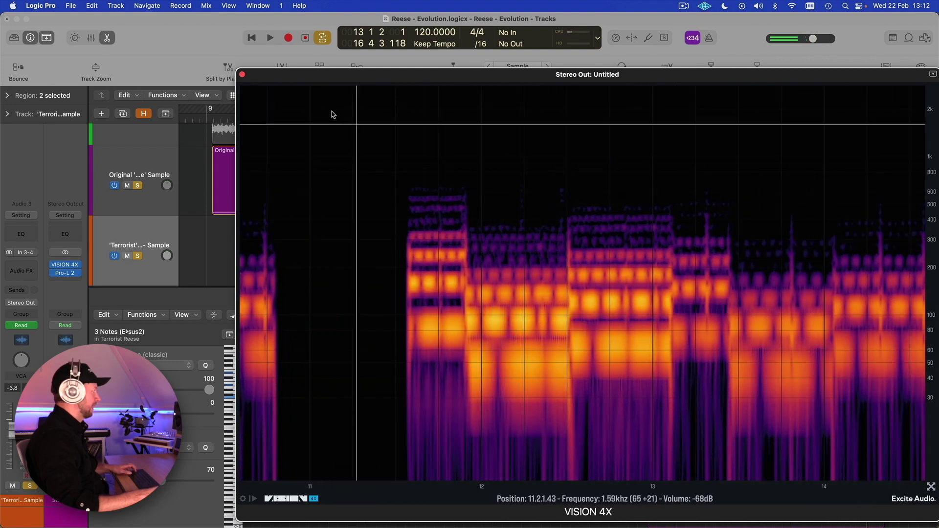
{"action": "left_click_drag", "start_coordinate": [264, 77], "coordinate": [218, 72]}
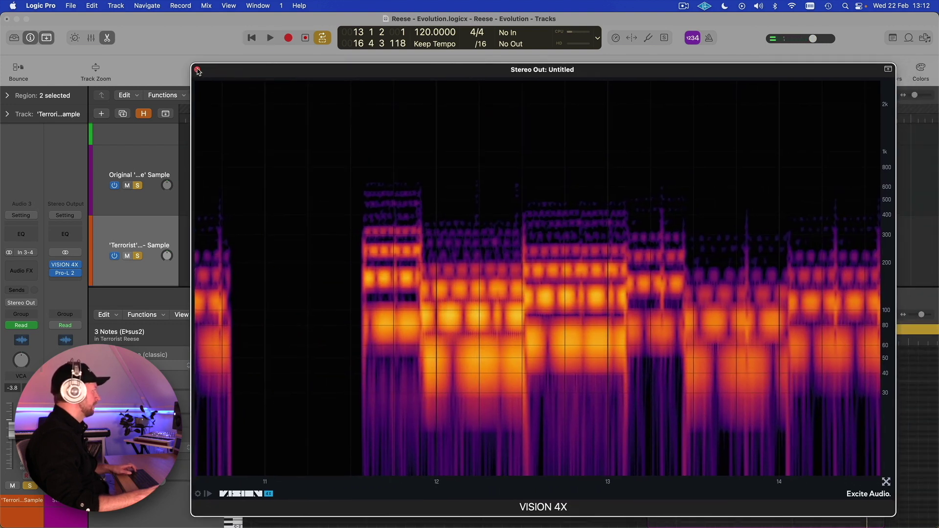
{"action": "left_click", "coordinate": [197, 70]}
Audition the 'Terrorist' audio region and the resampled phrase separately to compare their pitch.
{"action": "left_click", "coordinate": [407, 223]}
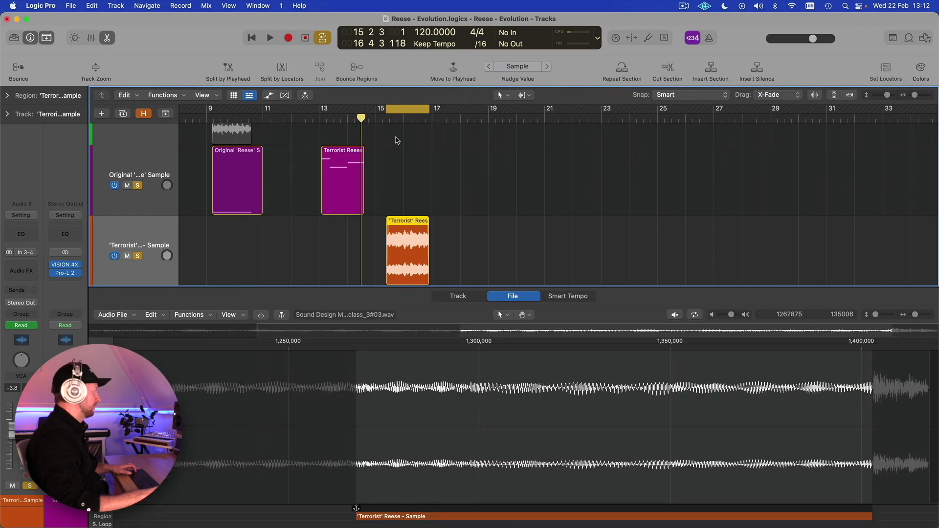
{"action": "left_click", "coordinate": [384, 118]}
{"action": "key", "text": "space"}
{"action": "key", "text": "space"}
{"action": "left_click", "coordinate": [342, 151]}
{"action": "left_click", "coordinate": [321, 118]}
{"action": "key", "text": "space"}
{"action": "key", "text": "space"}
Transpose the phrase's three notes up two semitones and play them against the 'Terrorist' audio with the cycle extended over both regions.
{"action": "left_click_drag", "start_coordinate": [693, 373], "coordinate": [693, 370]}
{"action": "key", "text": "space"}
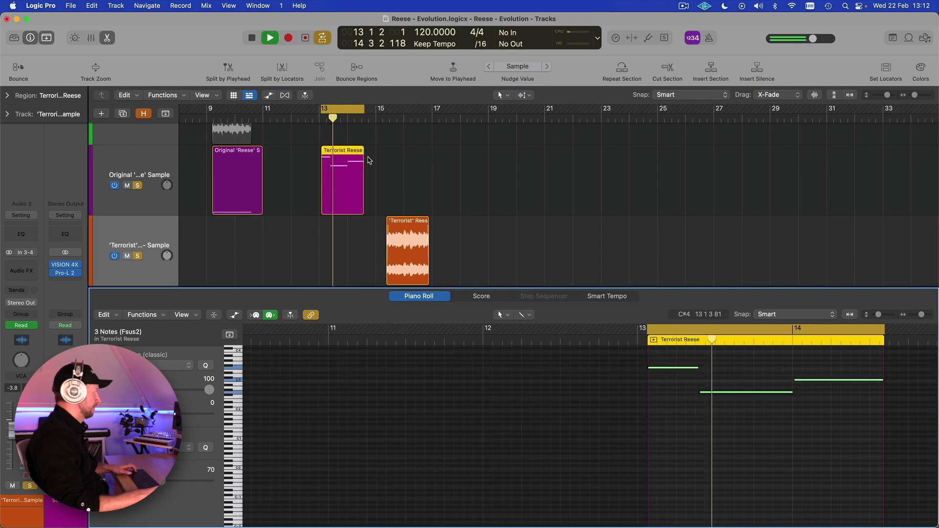
{"action": "left_click_drag", "start_coordinate": [350, 109], "coordinate": [429, 111]}
{"action": "key", "text": "space"}
{"action": "key", "text": "space"}
Move the 'Terrorist' region close behind the phrase, cycle both, and compare their spectrograms in VISION 4X during playback.
{"action": "left_click_drag", "start_coordinate": [405, 234], "coordinate": [386, 231]}
{"action": "left_click", "coordinate": [351, 154]}
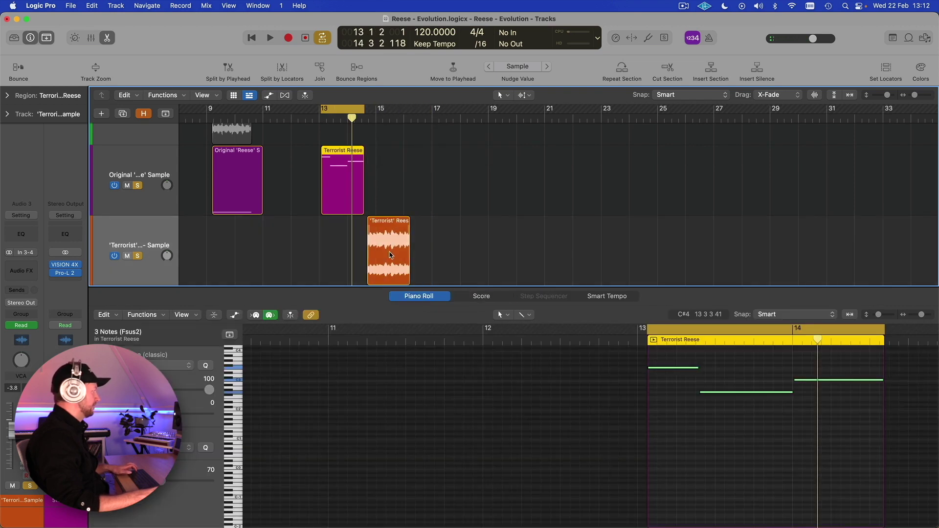
{"action": "left_click", "coordinate": [390, 223], "text": "shift"}
{"action": "key", "text": "v"}
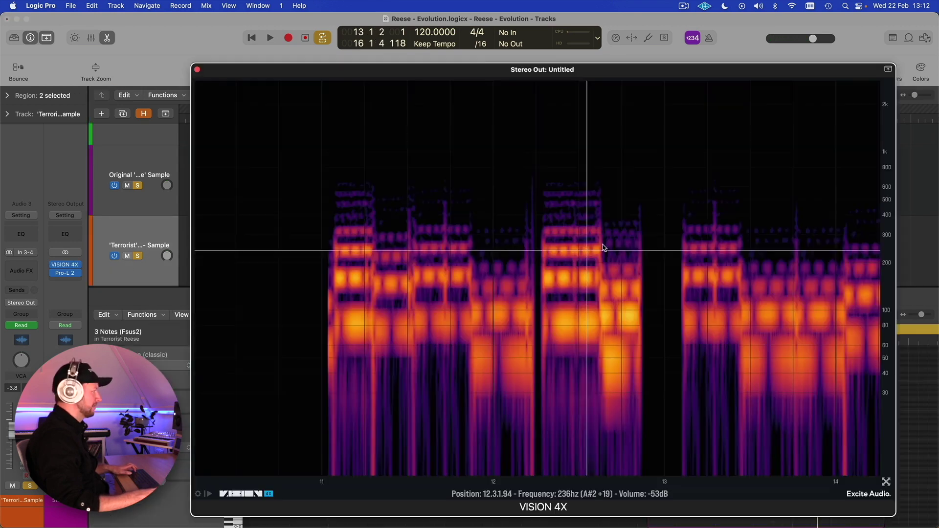
{"action": "key", "text": "space"}
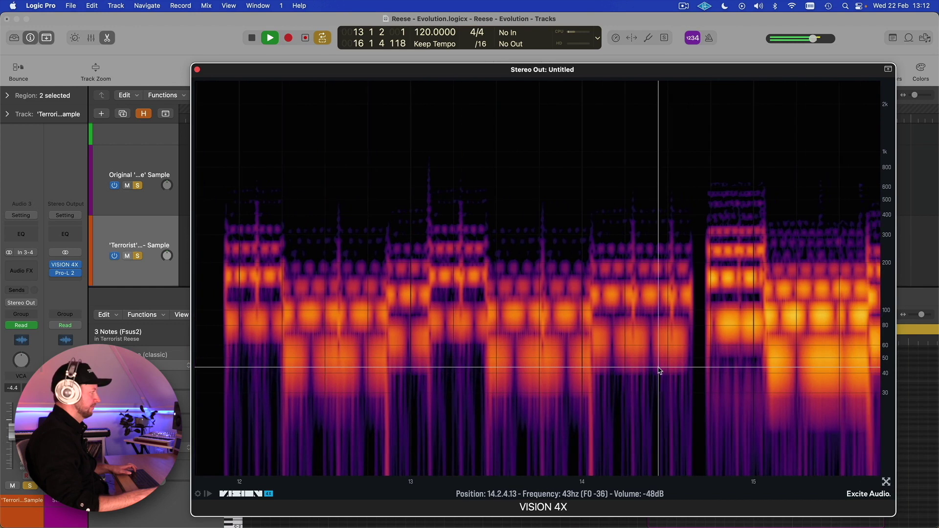
{"action": "key", "text": "space"}
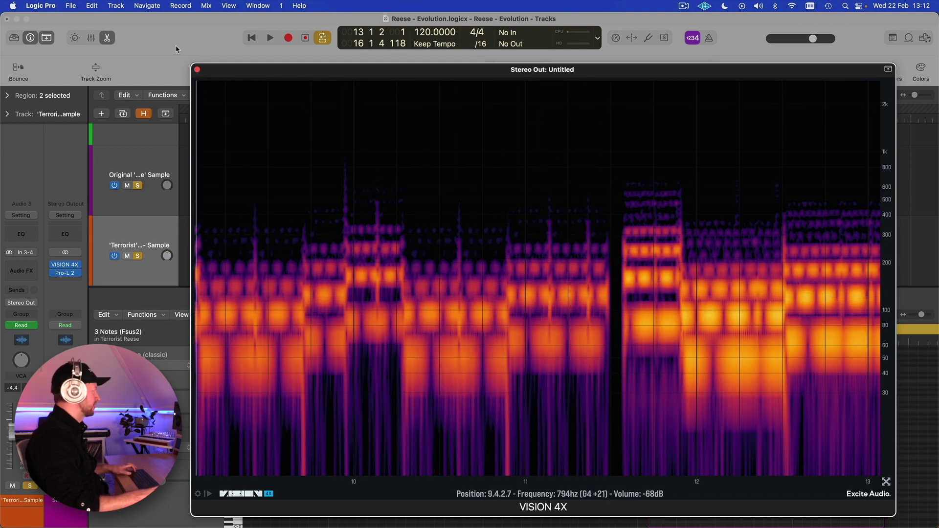
{"action": "left_click", "coordinate": [197, 69]}
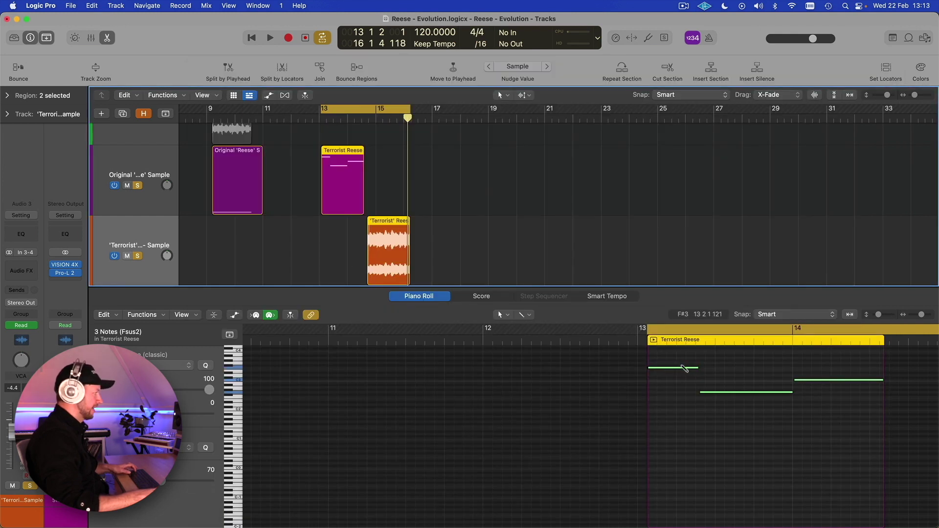
Raise the velocity of the phrase's three notes to 123 with the Velocity Tool.
{"action": "left_click", "coordinate": [530, 316]}
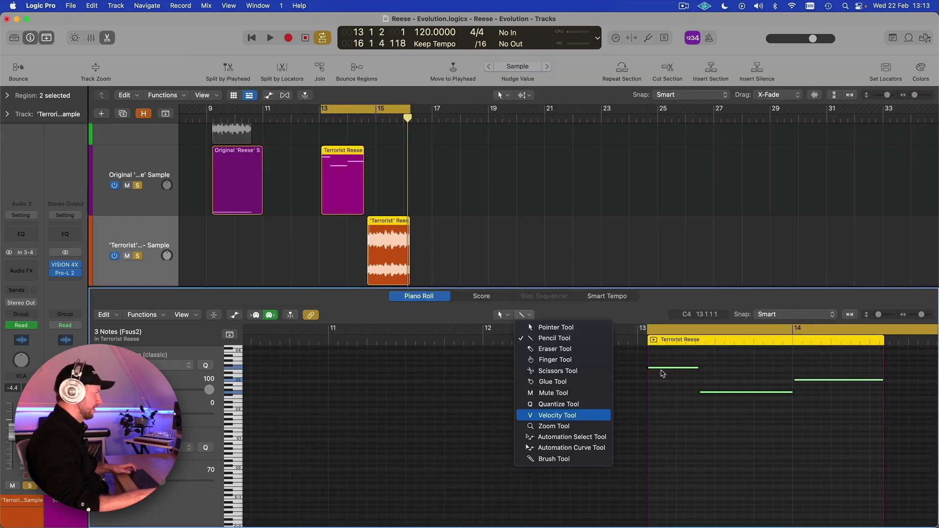
{"action": "key", "text": "Return"}
{"action": "left_click_drag", "start_coordinate": [686, 369], "coordinate": [683, 300]}
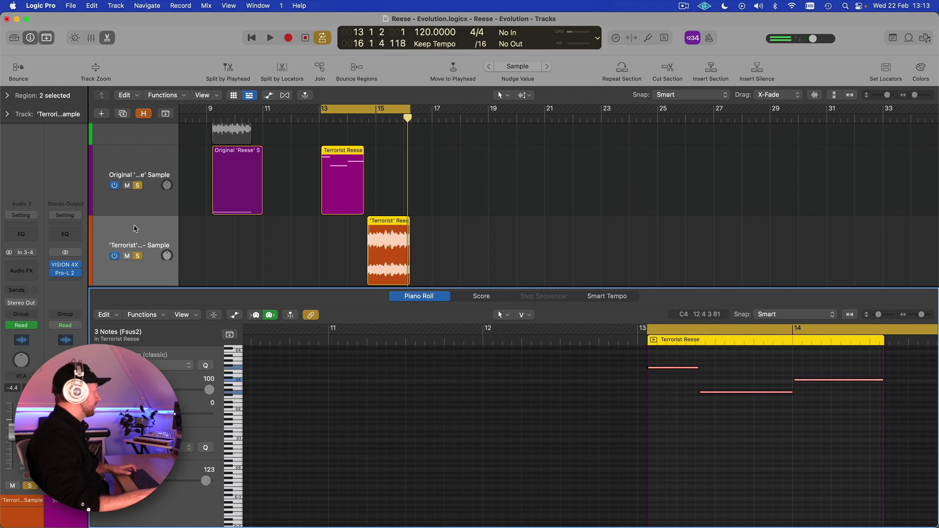
Open the Sampler on the Original 'Reese' Sample track and hide its Zone and Mapping sections to show only Synth.
{"action": "left_click", "coordinate": [90, 172]}
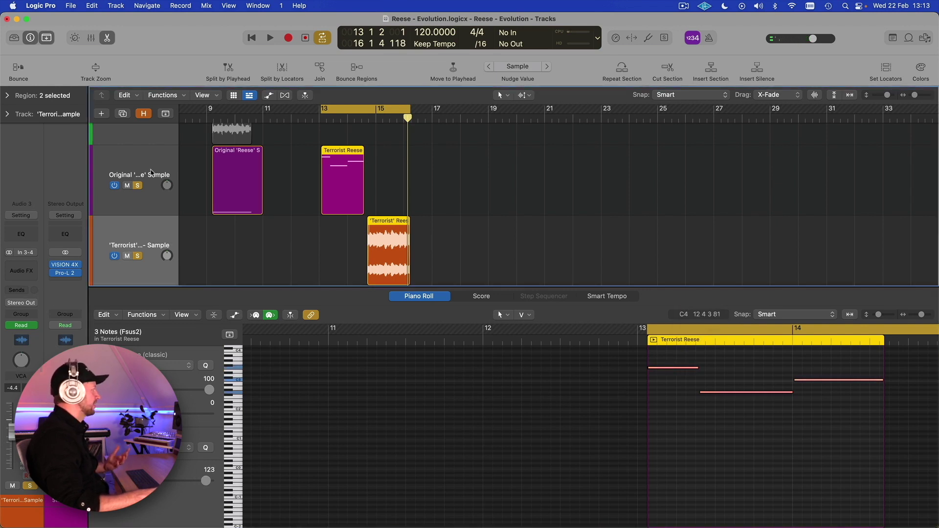
{"action": "left_click", "coordinate": [24, 253]}
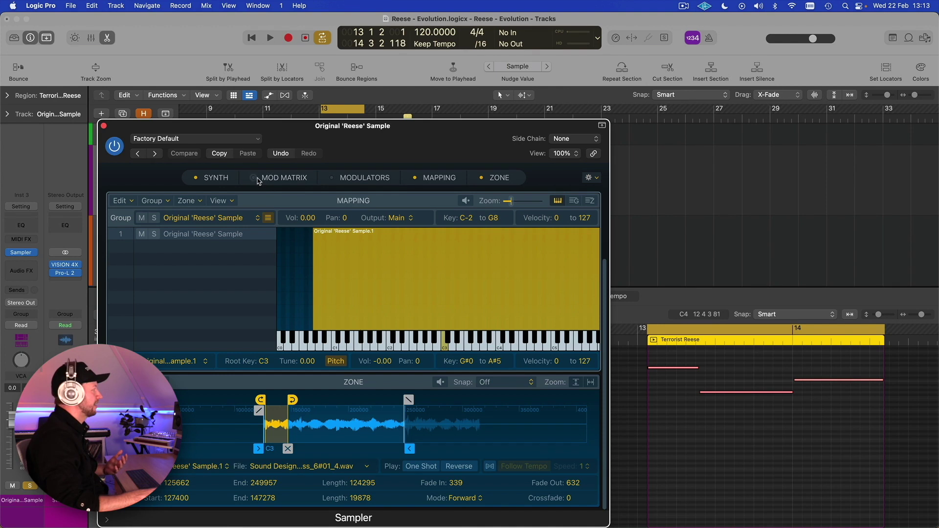
{"action": "left_click", "coordinate": [482, 178]}
{"action": "left_click", "coordinate": [414, 178]}
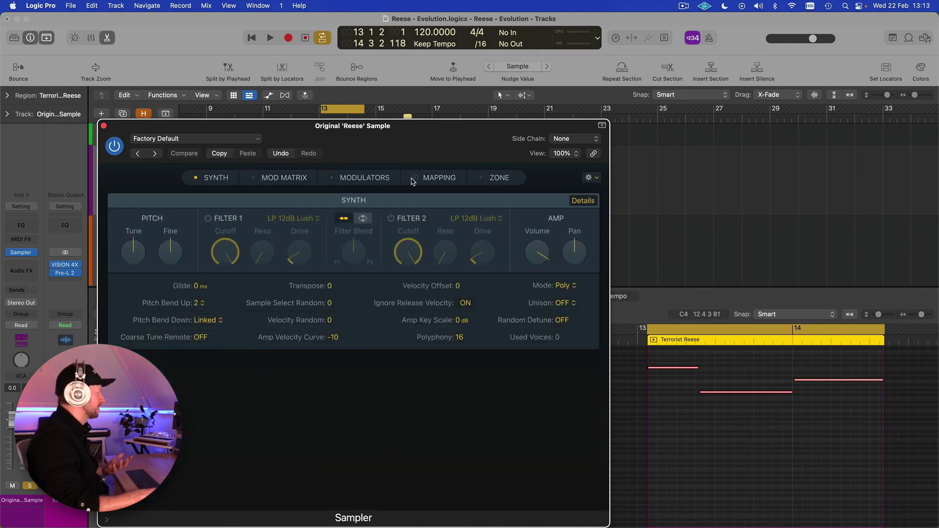
Enable the Sampler's Filter 1 with the LP 12dB Lush (Fat) type, a reduced cutoff and some resonance.
{"action": "left_click", "coordinate": [208, 219]}
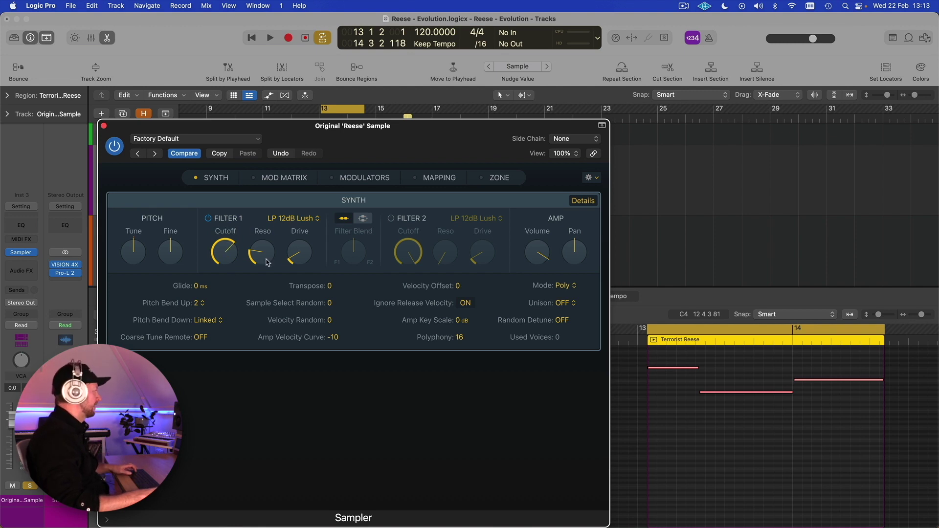
{"action": "left_click", "coordinate": [311, 218]}
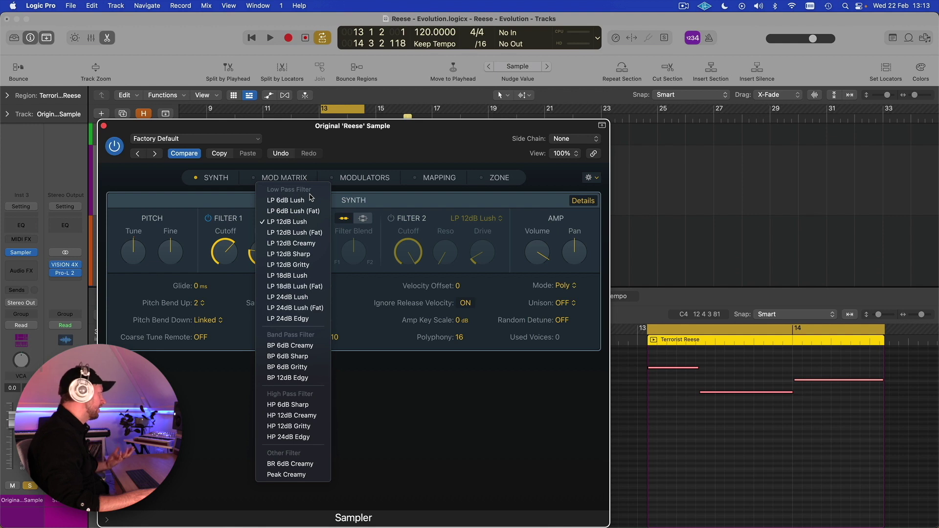
{"action": "left_click", "coordinate": [309, 235]}
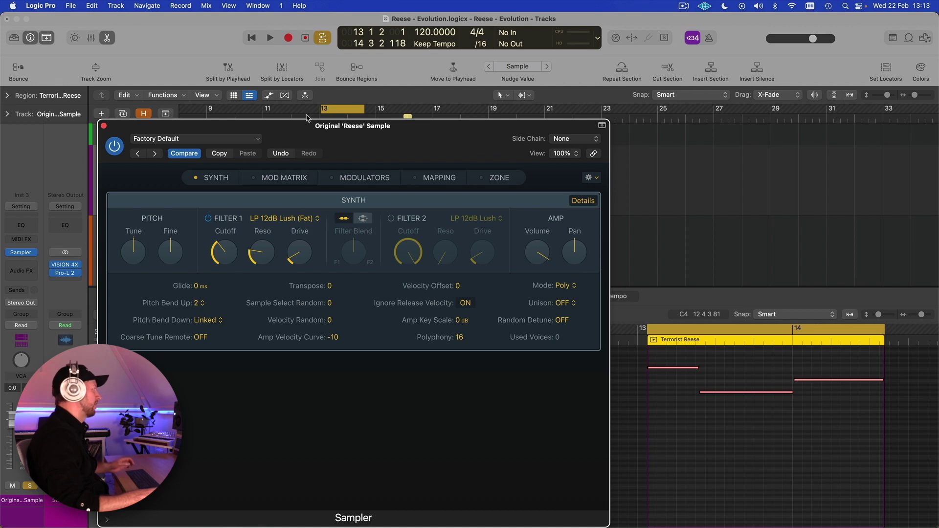
Move the Sampler clear of the regions, cycle both regions, and set Filter 1's resonance to 32.7% while playing.
{"action": "left_click", "coordinate": [603, 126]}
{"action": "left_click_drag", "start_coordinate": [445, 123], "coordinate": [749, 112]}
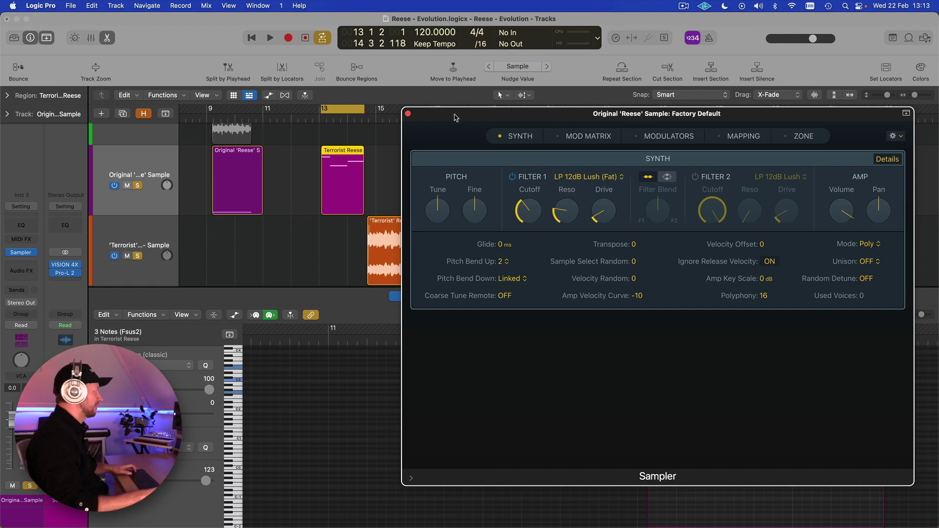
{"action": "left_click_drag", "start_coordinate": [454, 117], "coordinate": [540, 111]}
{"action": "left_click_drag", "start_coordinate": [366, 111], "coordinate": [426, 116]}
{"action": "left_click_drag", "start_coordinate": [650, 206], "coordinate": [651, 202]}
{"action": "key", "text": "space"}
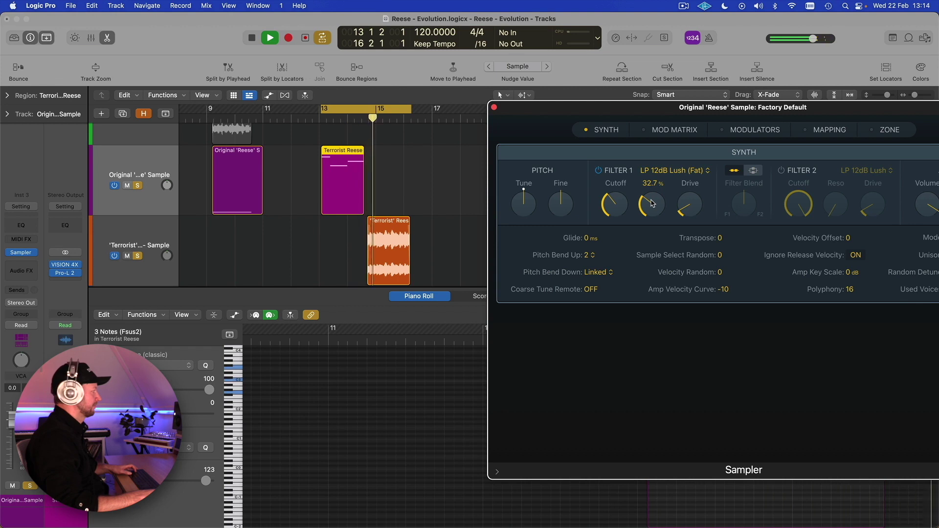
Lower the Sampler's Amp volume and compare the phrase with Filter 1 bypassed and enabled.
{"action": "left_click_drag", "start_coordinate": [683, 107], "coordinate": [605, 91]}
{"action": "left_click_drag", "start_coordinate": [850, 191], "coordinate": [847, 209]}
{"action": "key", "text": "space"}
{"action": "left_click", "coordinate": [522, 156]}
{"action": "key", "text": "space"}
{"action": "left_click", "coordinate": [521, 156]}
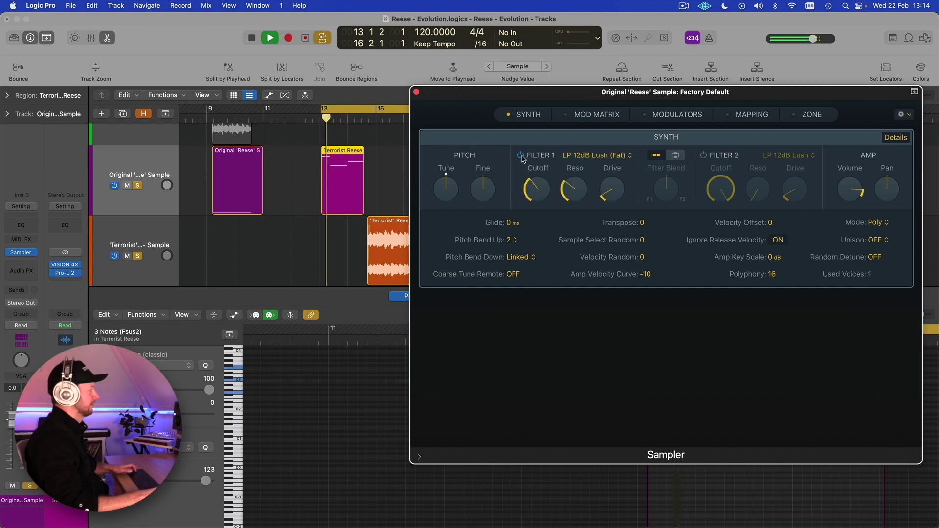
{"action": "key", "text": "space"}
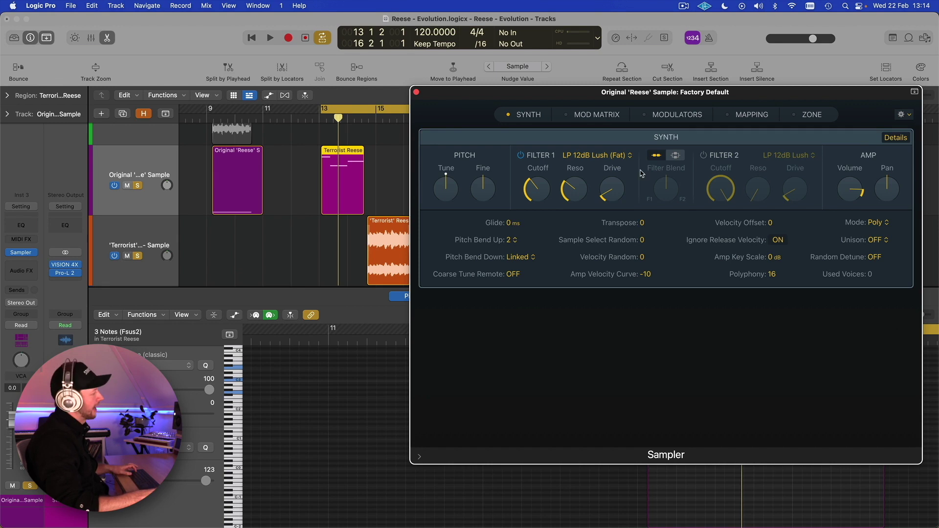
Play the filtered phrase followed by the 'Terrorist' audio region to compare their sound.
{"action": "left_click_drag", "start_coordinate": [601, 92], "coordinate": [661, 84]}
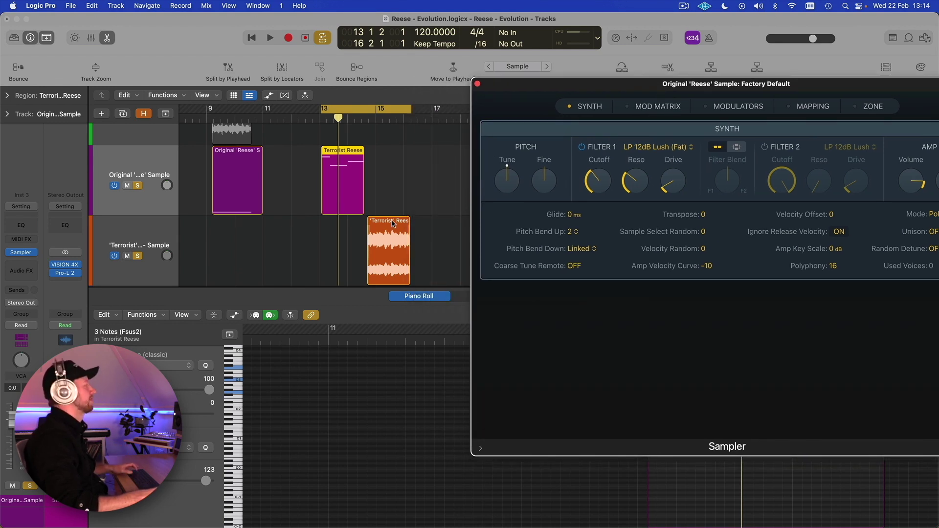
{"action": "left_click_drag", "start_coordinate": [651, 94], "coordinate": [595, 91]}
{"action": "key", "text": "space"}
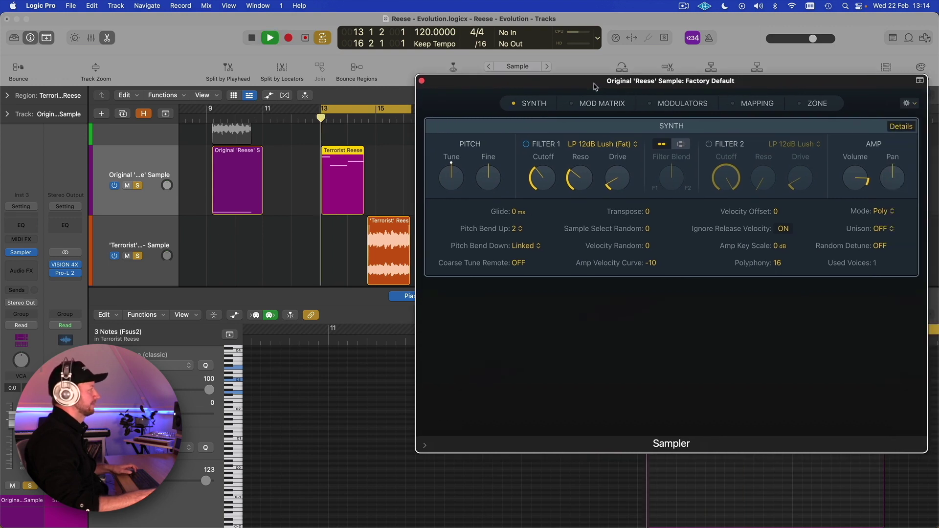
{"action": "mouse_move", "coordinate": [584, 173]}
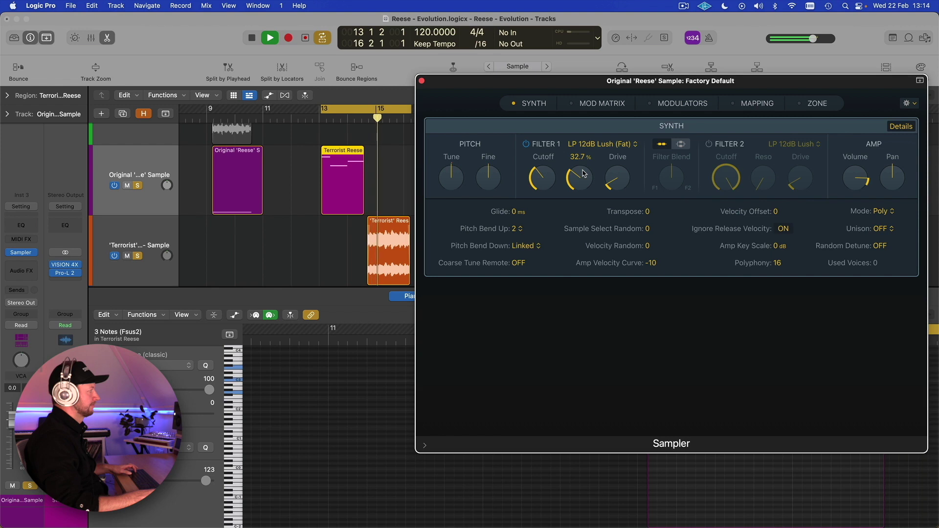
{"action": "key", "text": "space"}
Show the Sampler's Mapping and Zone sections and adjust the sample's loop start and end markers to about 126946 and 152882 while playing.
{"action": "left_click", "coordinate": [760, 108]}
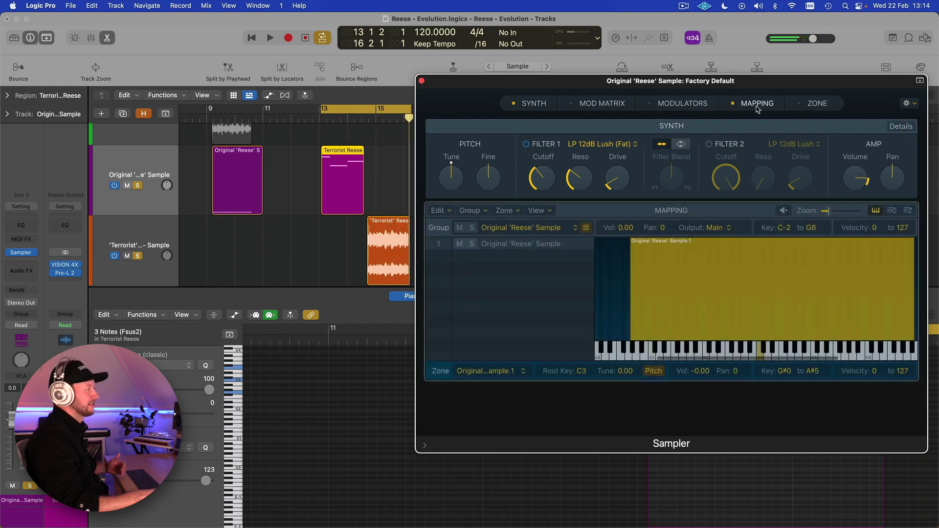
{"action": "left_click", "coordinate": [814, 103]}
{"action": "left_click_drag", "start_coordinate": [610, 325], "coordinate": [613, 326]}
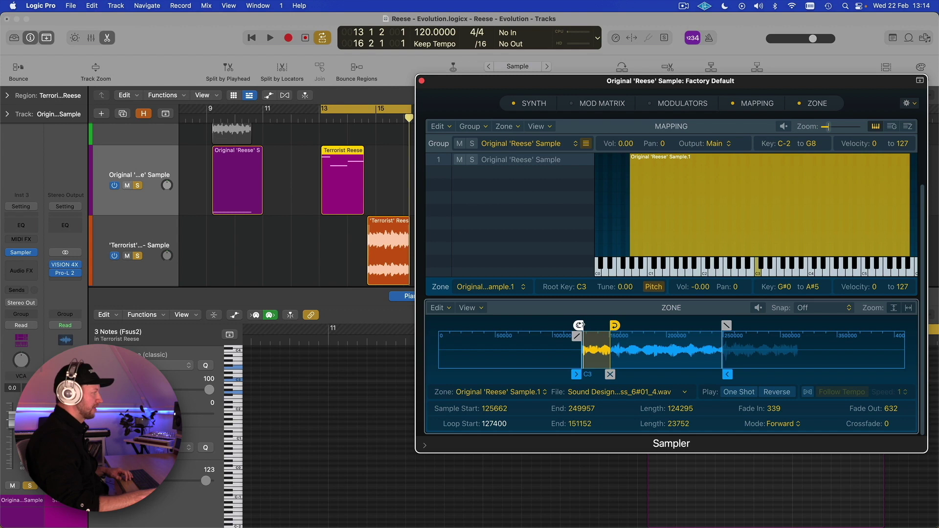
{"action": "left_click_drag", "start_coordinate": [579, 325], "coordinate": [613, 325]}
{"action": "left_click", "coordinate": [614, 325]}
{"action": "key", "text": "space"}
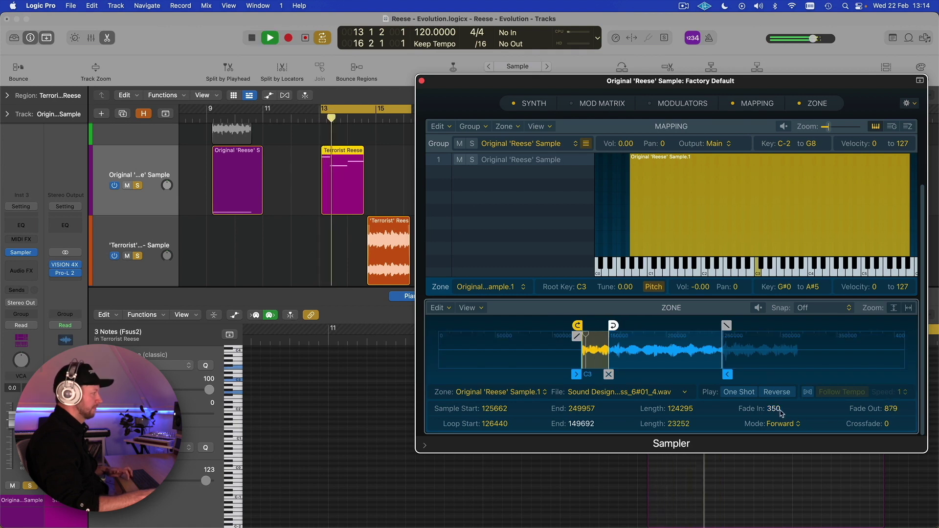
{"action": "left_click_drag", "start_coordinate": [612, 325], "coordinate": [578, 325]}
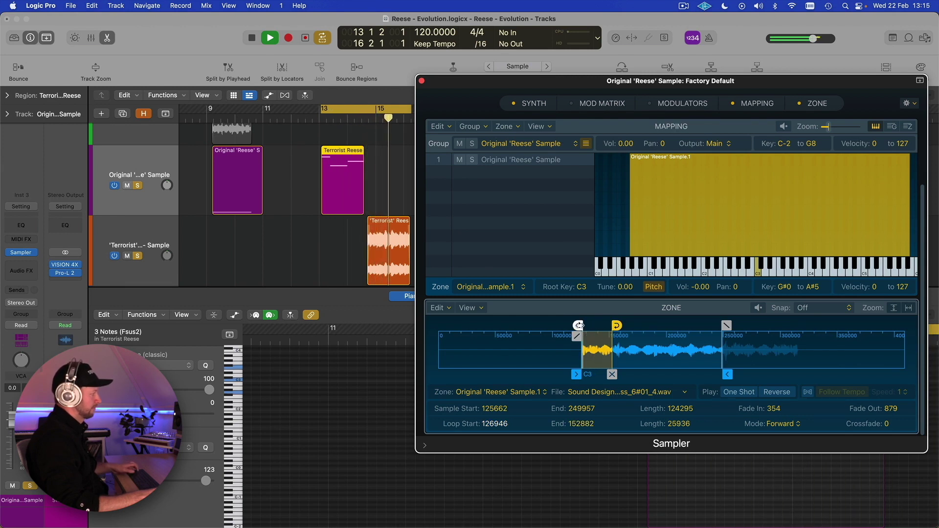
{"action": "key", "text": "space"}
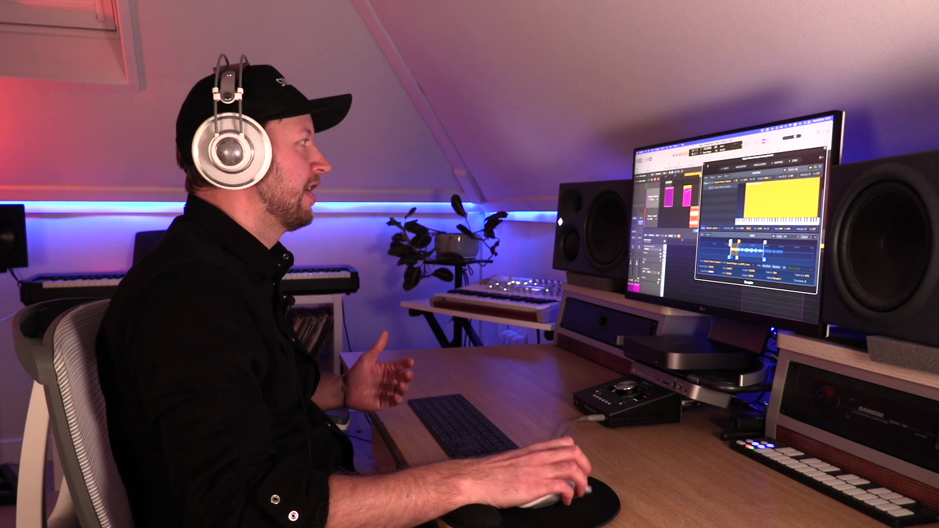
Close the Sampler, unmute and solo the Phase Plant Reese track holding the 'Terrorist Reese' region, and open its Phase Plant instrument.
{"action": "left_click", "coordinate": [705, 166]}
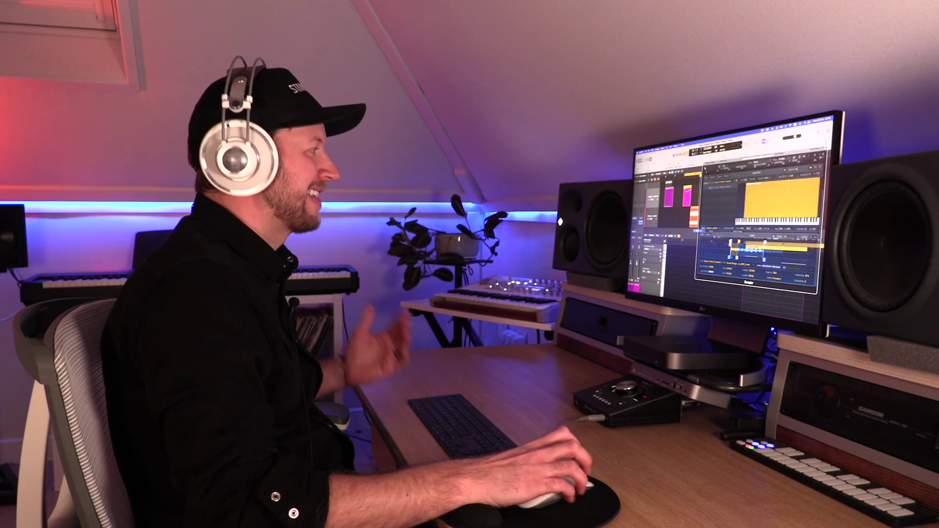
{"action": "left_click_drag", "start_coordinate": [708, 228], "coordinate": [707, 254]}
{"action": "scroll", "coordinate": [705, 214], "scroll_direction": "down", "scroll_amount": 5}
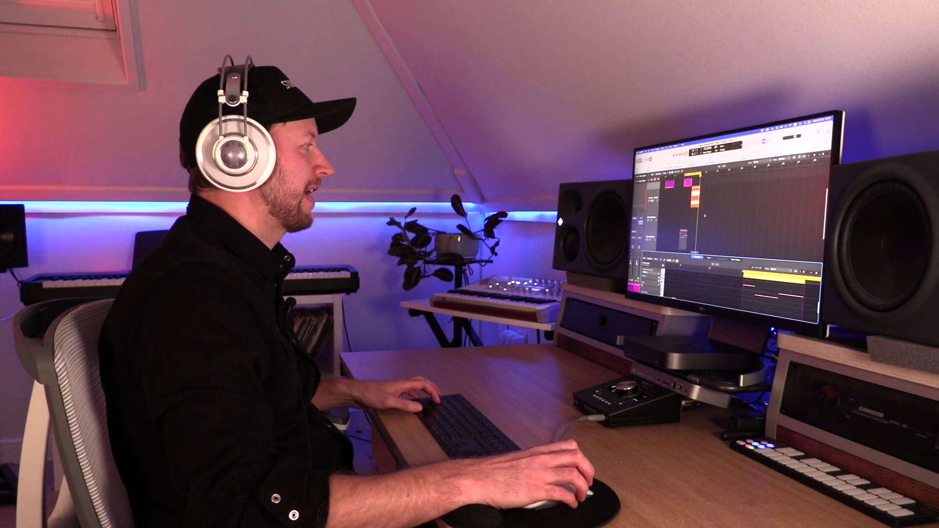
{"action": "left_click", "coordinate": [684, 223]}
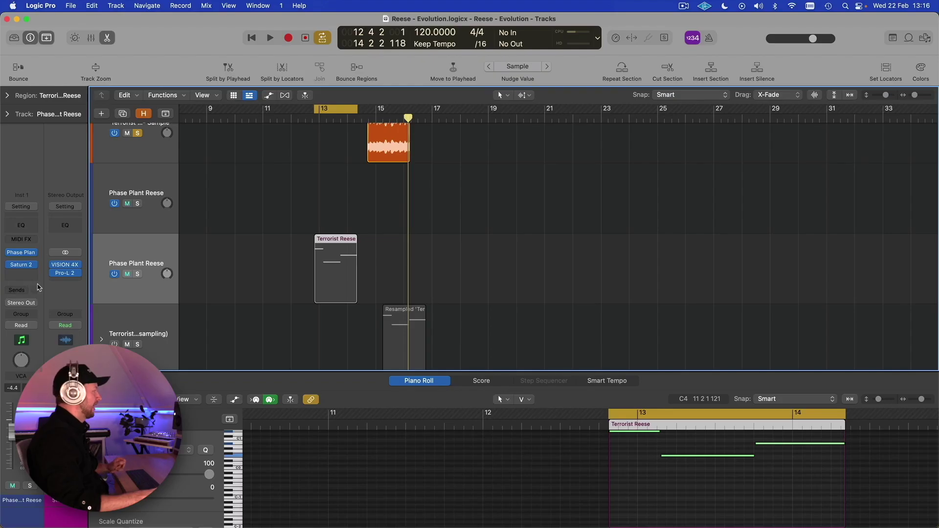
{"action": "left_click", "coordinate": [138, 275]}
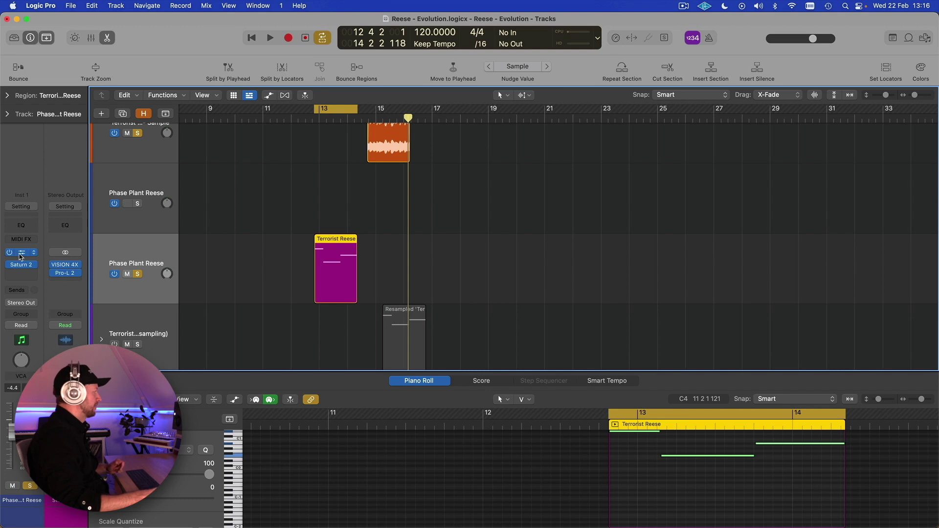
{"action": "left_click", "coordinate": [20, 253]}
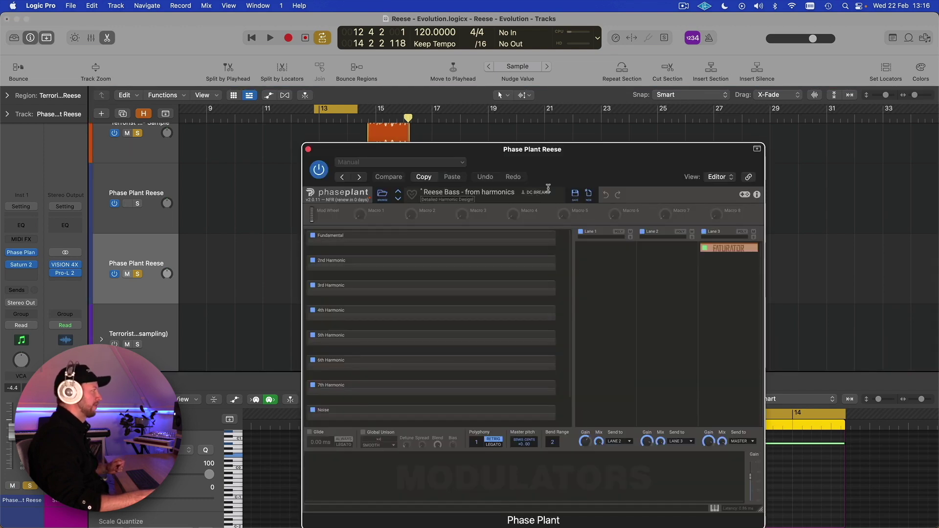
Move the 'Terrorist Reese' region to 16 4 2 1, cycle and play it, and reposition the Phase Plant window to show all its lanes.
{"action": "left_click_drag", "start_coordinate": [563, 165], "coordinate": [725, 148]}
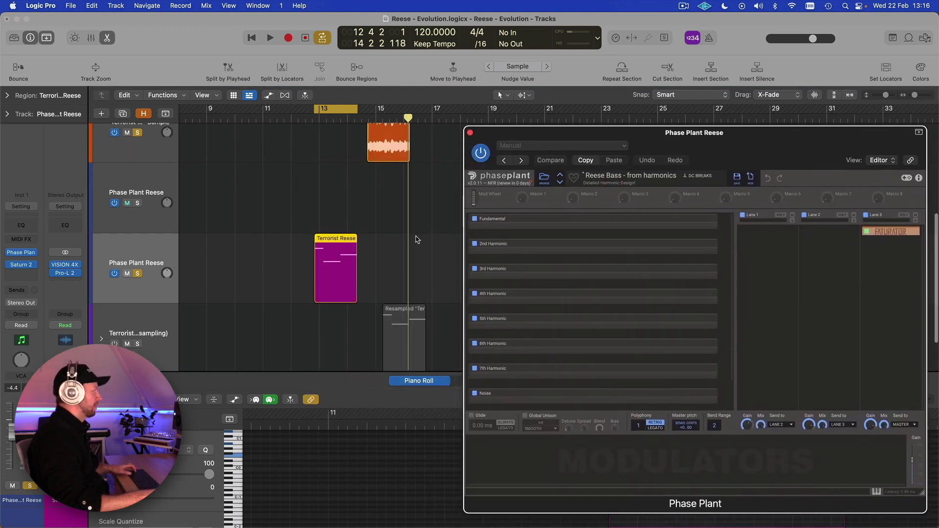
{"action": "scroll", "coordinate": [415, 240], "scroll_direction": "down", "scroll_amount": 2}
{"action": "left_click_drag", "start_coordinate": [342, 244], "coordinate": [454, 244]}
{"action": "left_click_drag", "start_coordinate": [498, 137], "coordinate": [577, 138]}
{"action": "key", "text": "space"}
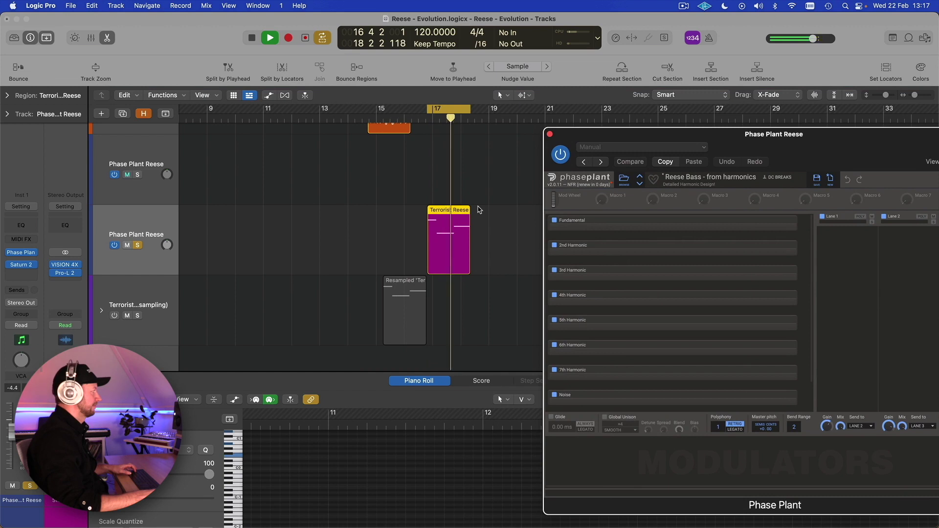
{"action": "left_click_drag", "start_coordinate": [647, 137], "coordinate": [586, 97]}
{"action": "key", "text": "space"}
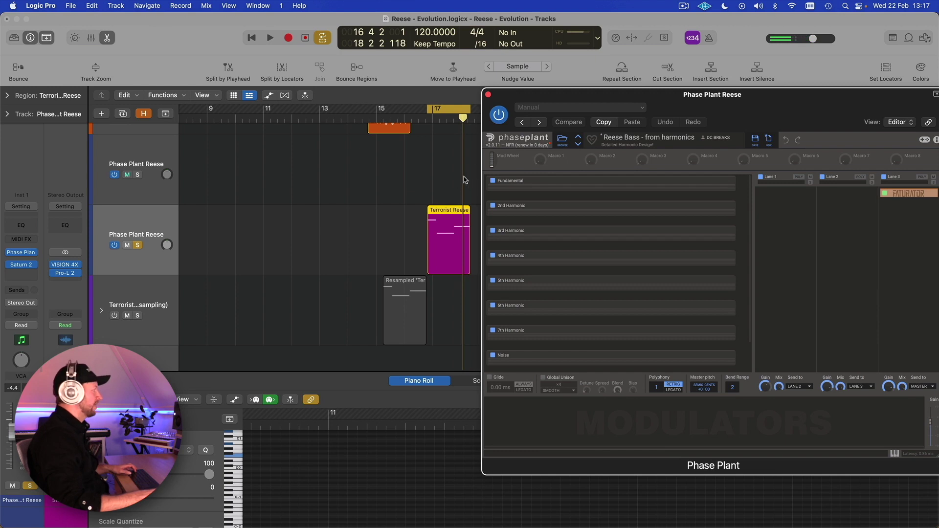
{"action": "left_click_drag", "start_coordinate": [687, 100], "coordinate": [502, 80]}
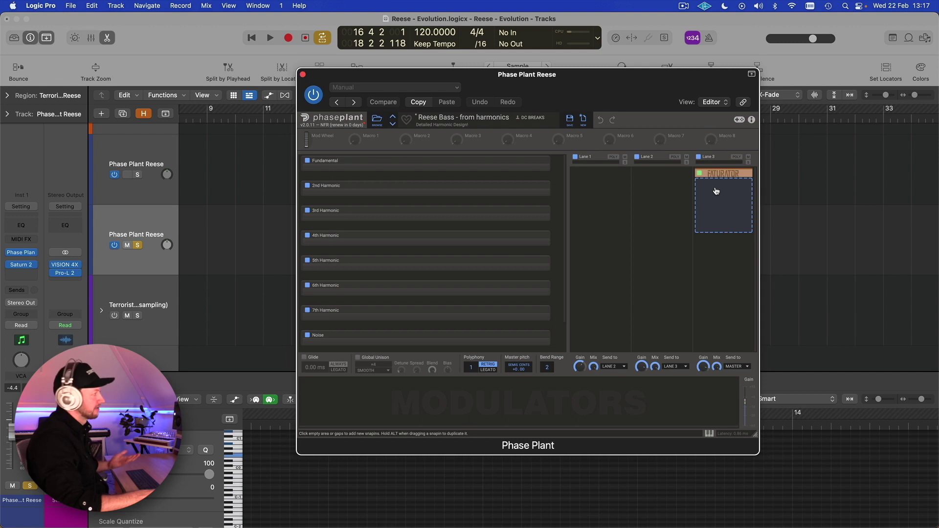
Add a second Faturator below the existing one in Lane 3, reduce its Mix, and audition the phrase.
{"action": "left_click", "coordinate": [716, 190]}
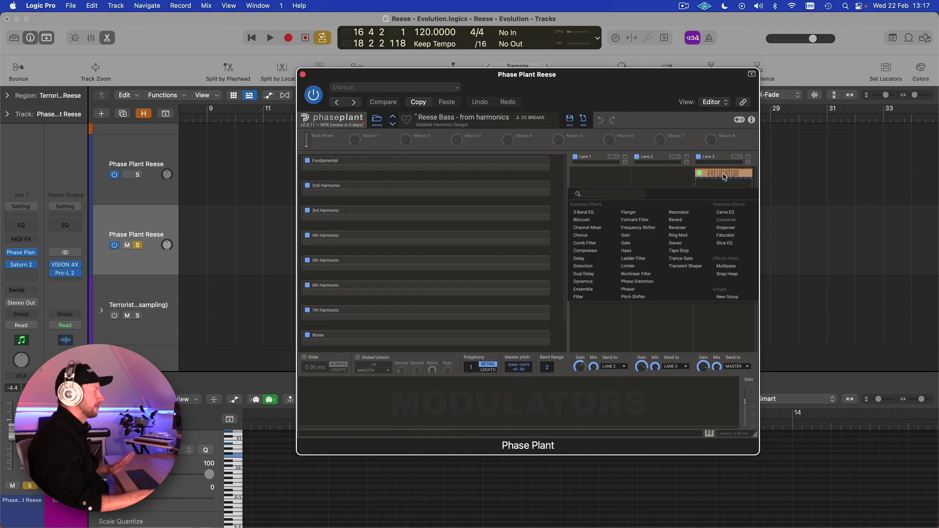
{"action": "left_click", "coordinate": [725, 235]}
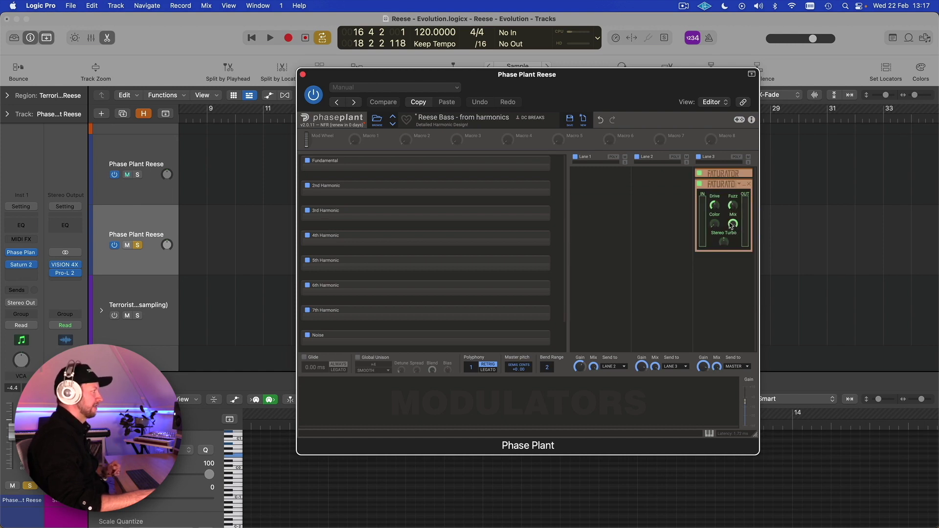
{"action": "left_click_drag", "start_coordinate": [732, 224], "coordinate": [732, 225]}
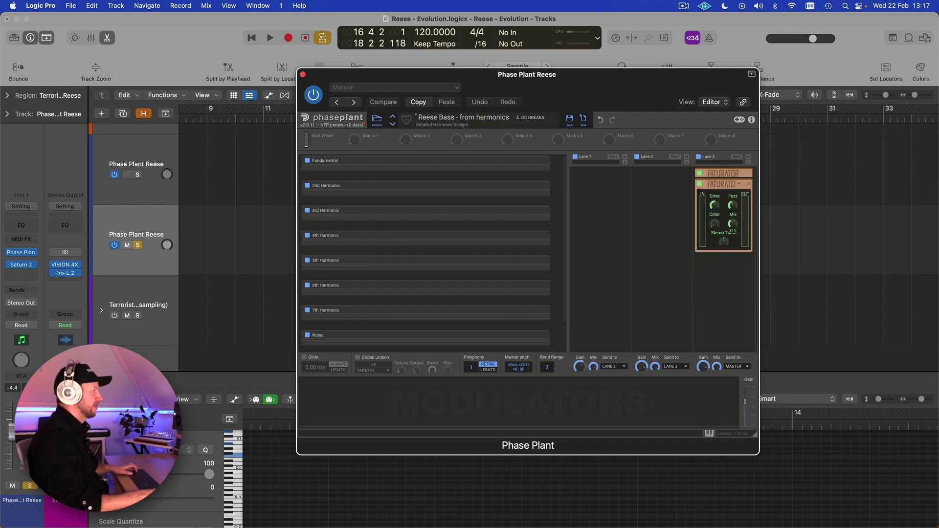
{"action": "key", "text": "space"}
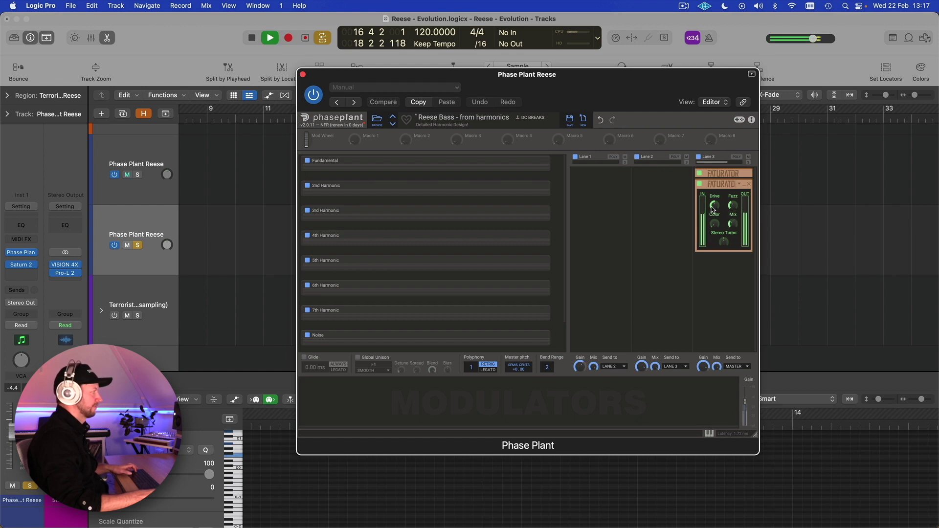
{"action": "key", "text": "space"}
Add a 3-Band EQ with boosted highs to Lane 3 and adjust the second Faturator's Fuzz while the phrase plays.
{"action": "left_click", "coordinate": [727, 272]}
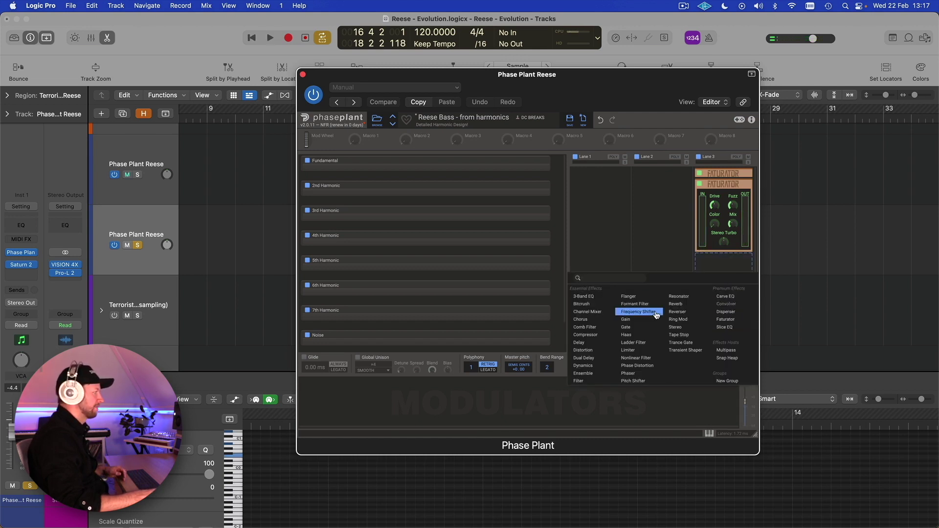
{"action": "left_click", "coordinate": [589, 297]}
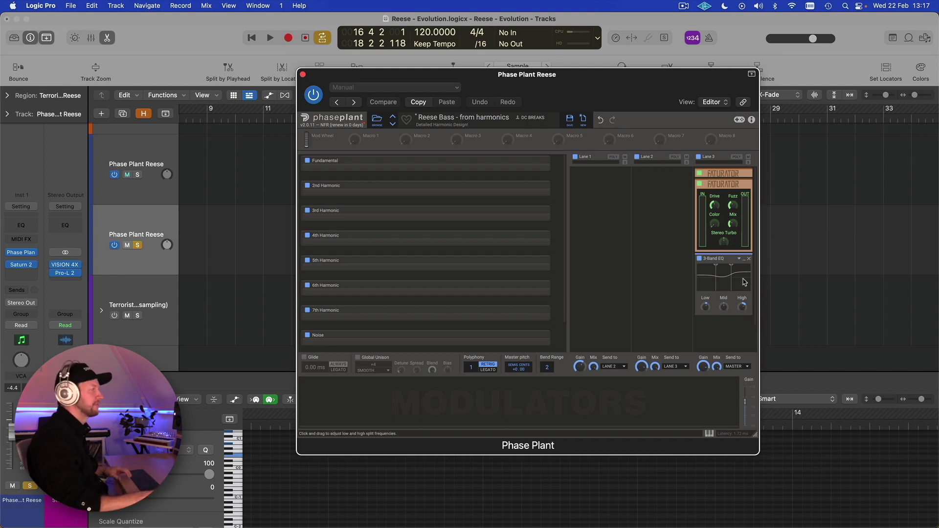
{"action": "key", "text": "space"}
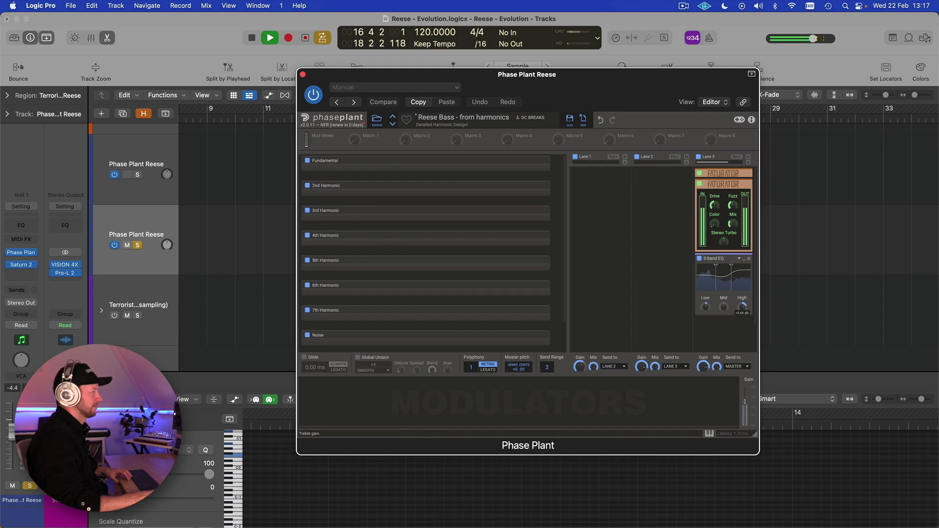
{"action": "left_click_drag", "start_coordinate": [736, 227], "coordinate": [736, 225]}
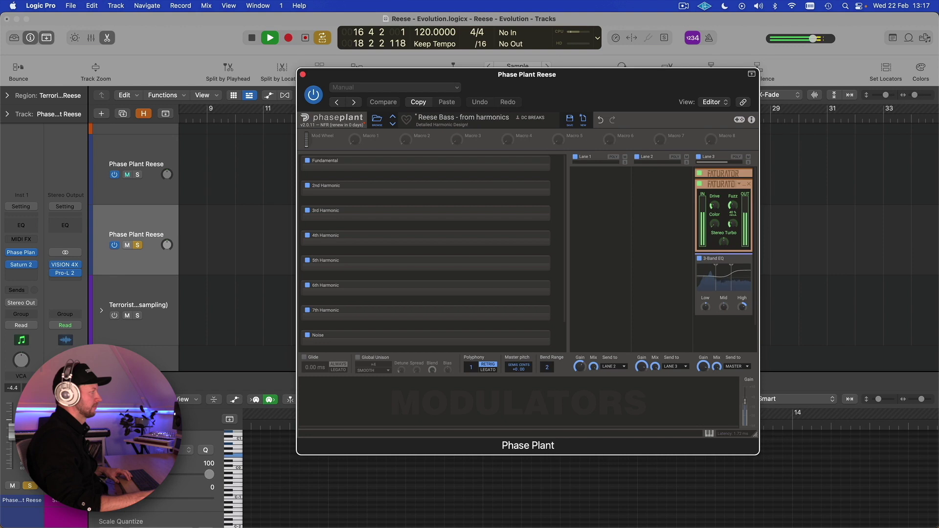
{"action": "key", "text": "space"}
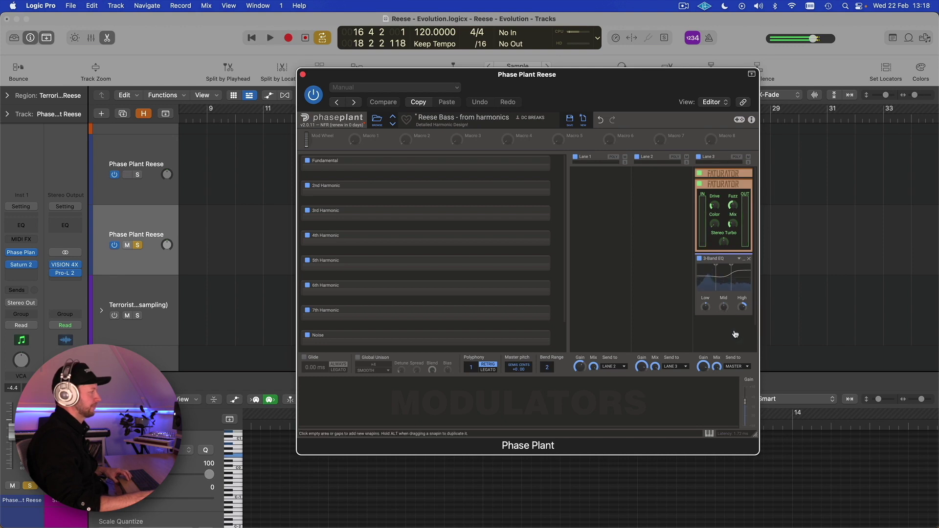
Add a Ladder Filter after the 3-Band EQ in Lane 3 and sweep its cutoff from a low setting while the phrase plays.
{"action": "scroll", "coordinate": [739, 282], "scroll_direction": "down", "scroll_amount": 2}
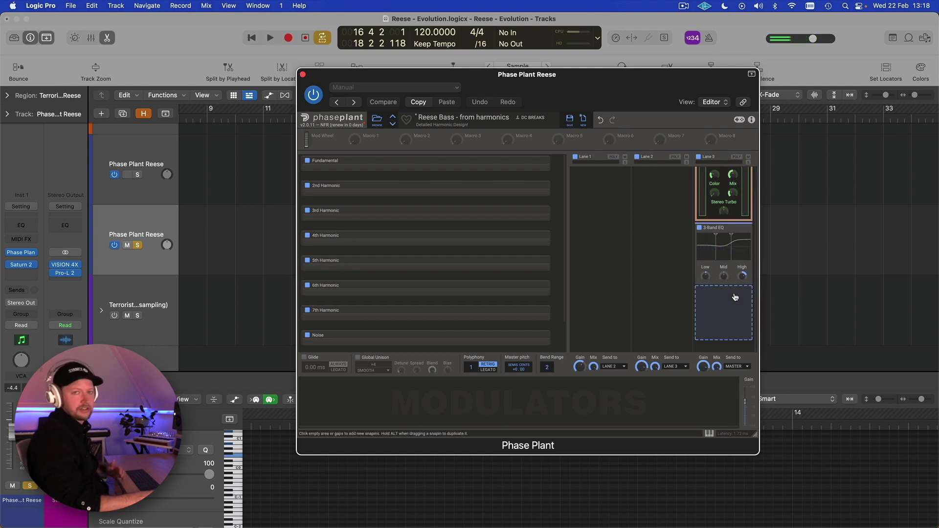
{"action": "left_click", "coordinate": [735, 297]}
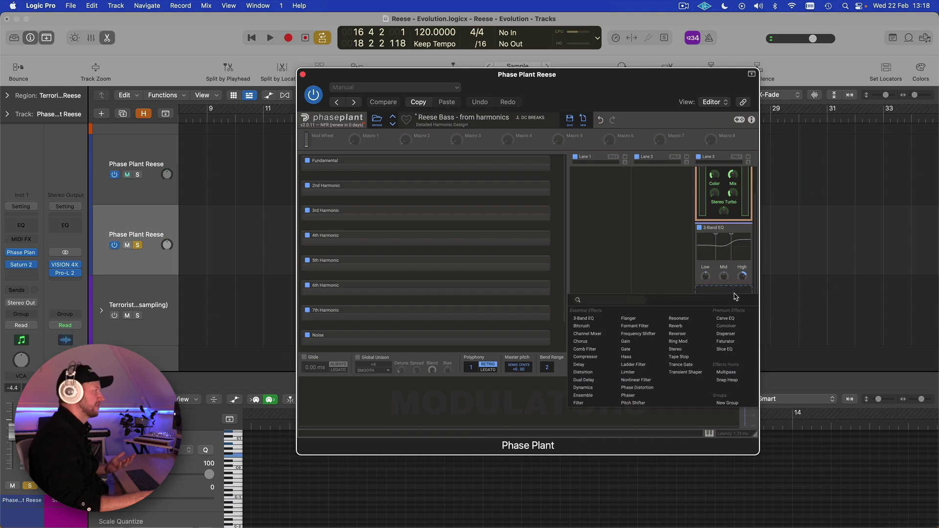
{"action": "left_click", "coordinate": [635, 365]}
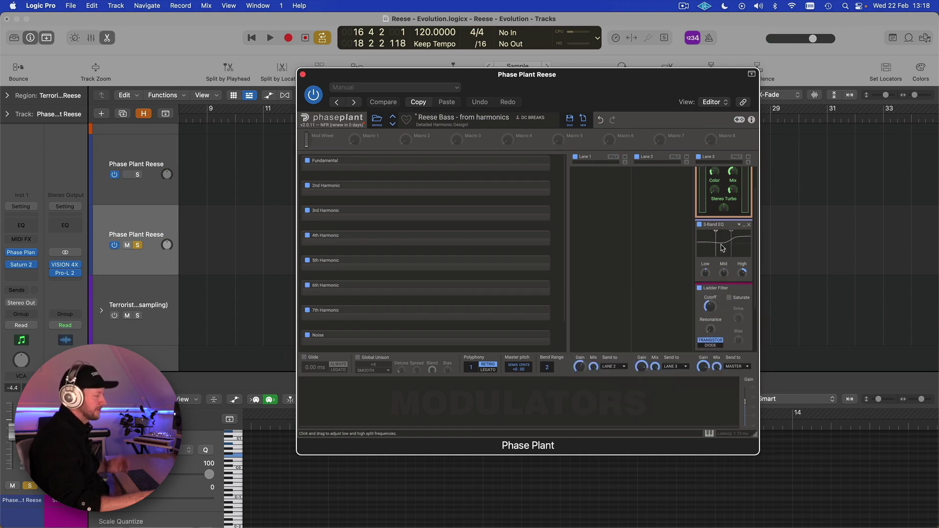
{"action": "scroll", "coordinate": [723, 244], "scroll_direction": "down", "scroll_amount": 2}
{"action": "mouse_move", "coordinate": [709, 260]}
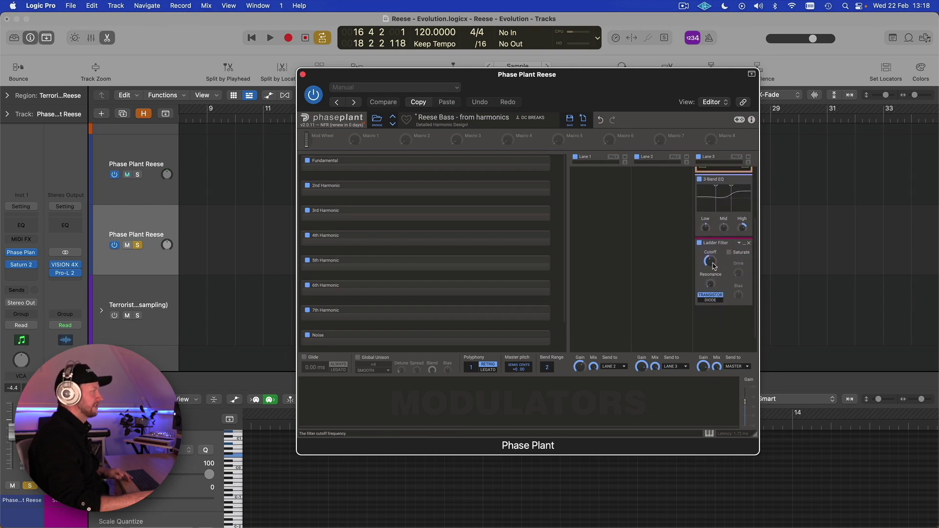
{"action": "left_click_drag", "start_coordinate": [710, 261], "coordinate": [714, 265]}
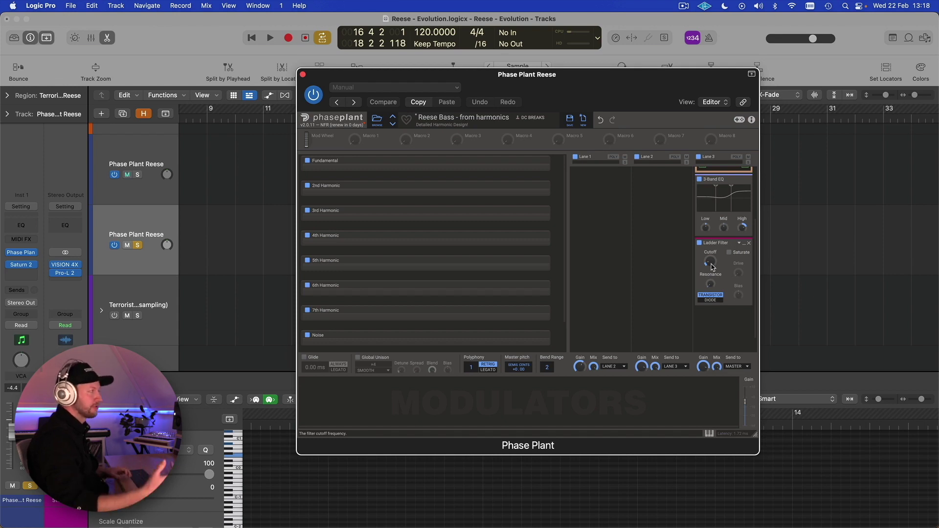
{"action": "key", "text": "space"}
{"action": "mouse_move", "coordinate": [712, 266]}
{"action": "left_mouse_down"}
{"action": "mouse_move", "coordinate": [711, 248]}
{"action": "mouse_move", "coordinate": [711, 256]}
{"action": "left_mouse_up"}
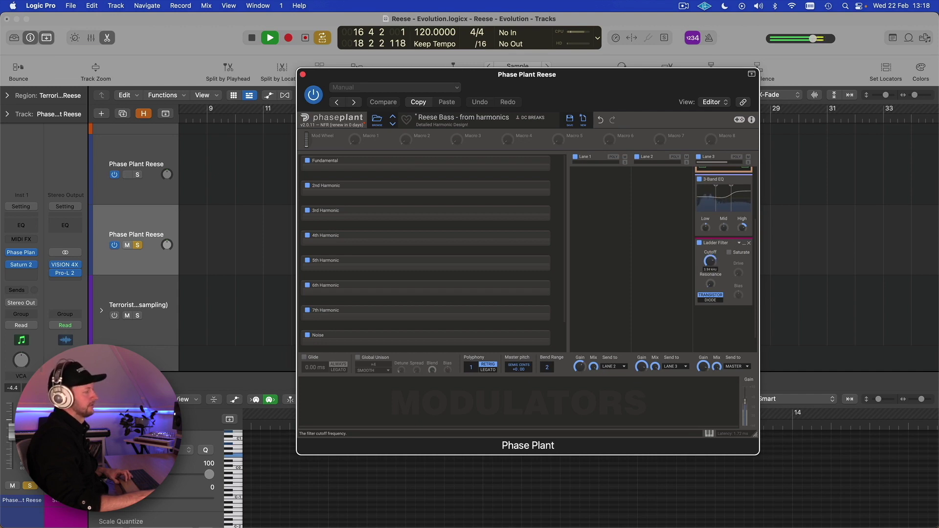
{"action": "key", "text": "space"}
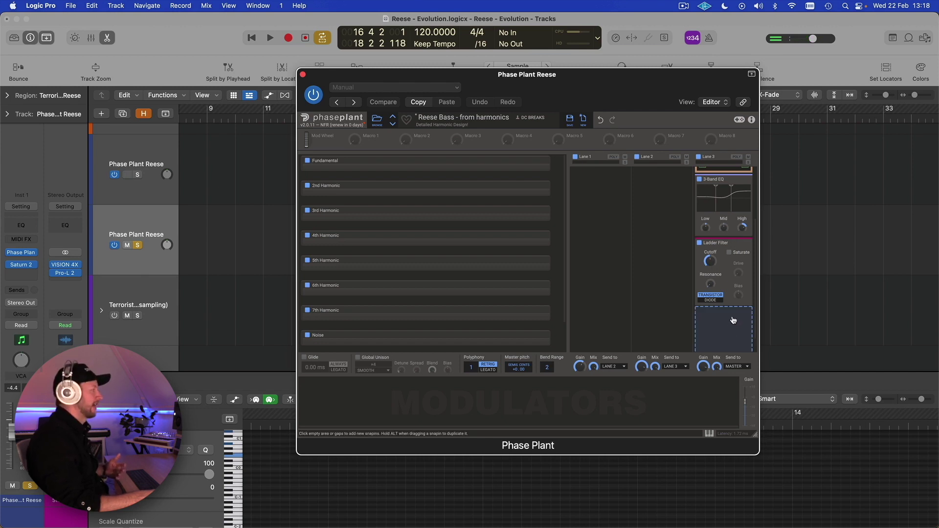
Add a Reverb after the Ladder Filter in Lane 3 and raise the filter's cutoff while the phrase plays.
{"action": "left_click", "coordinate": [733, 320]}
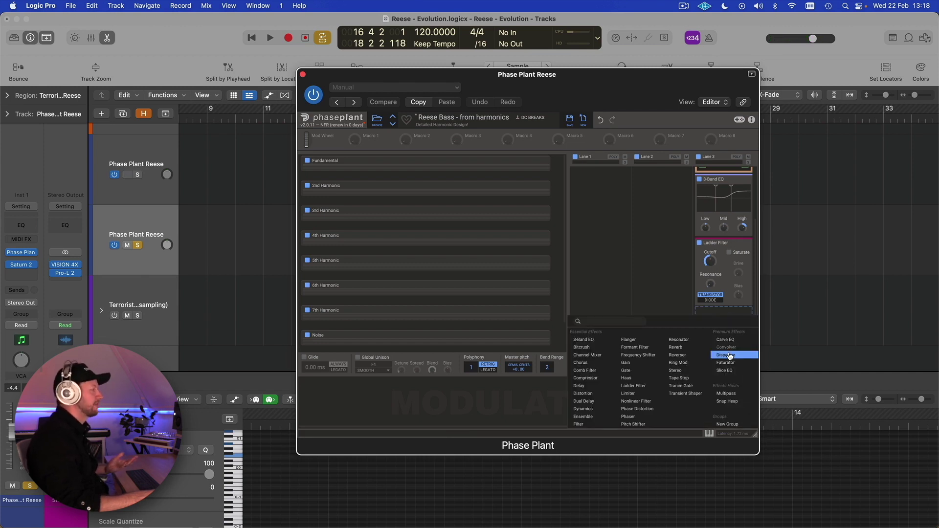
{"action": "left_click", "coordinate": [675, 347]}
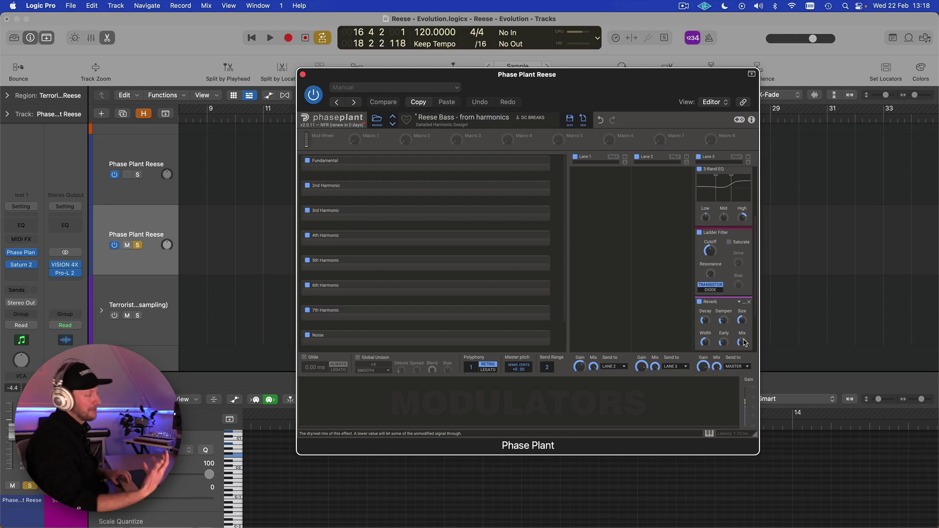
{"action": "key", "text": "space"}
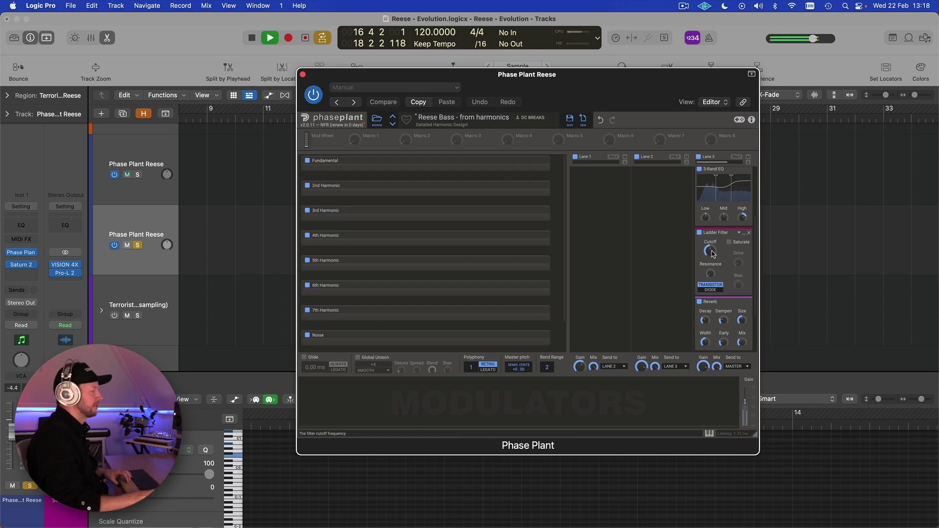
{"action": "left_click_drag", "start_coordinate": [709, 251], "coordinate": [709, 235]}
{"action": "key", "text": "space"}
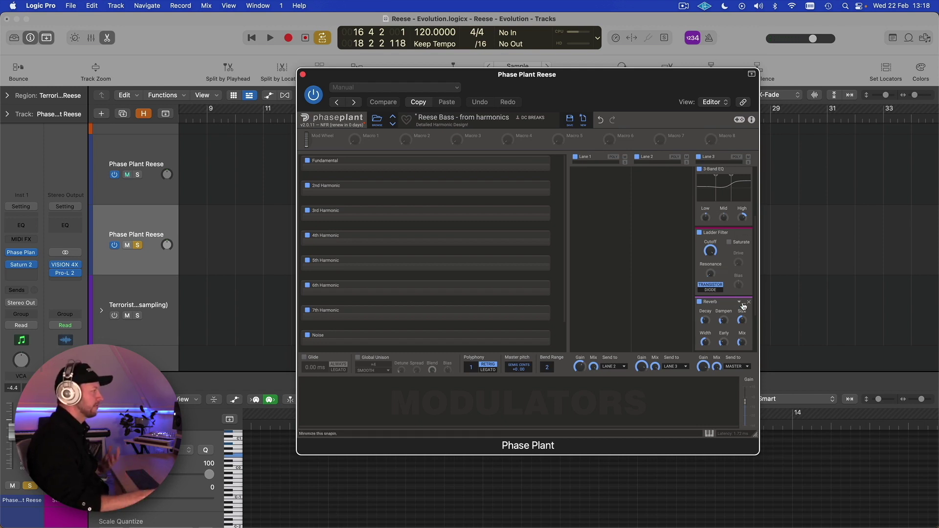
Minimize the Reverb in Lane 3, insert a Nonlinear Filter between the Ladder Filter and Reverb, and set it to the notch shape.
{"action": "left_click", "coordinate": [740, 303]}
{"action": "left_click", "coordinate": [743, 234]}
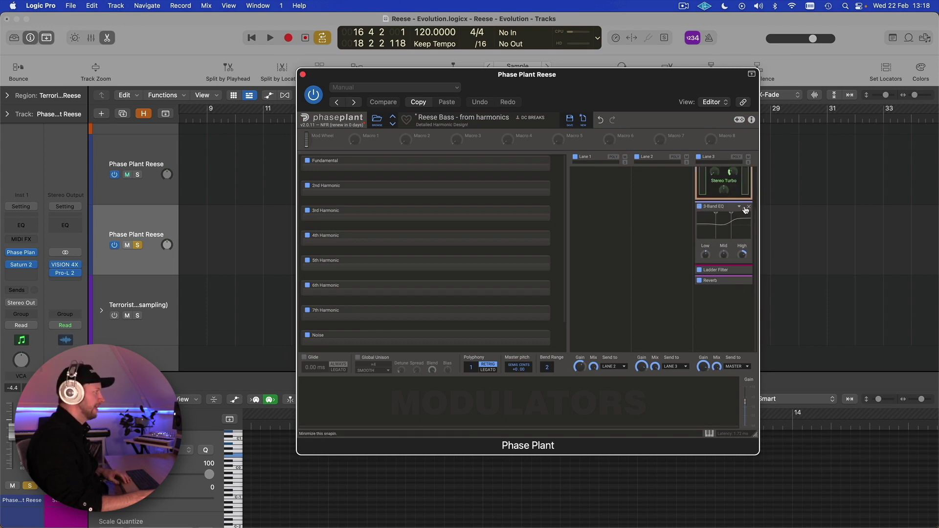
{"action": "left_click", "coordinate": [745, 272]}
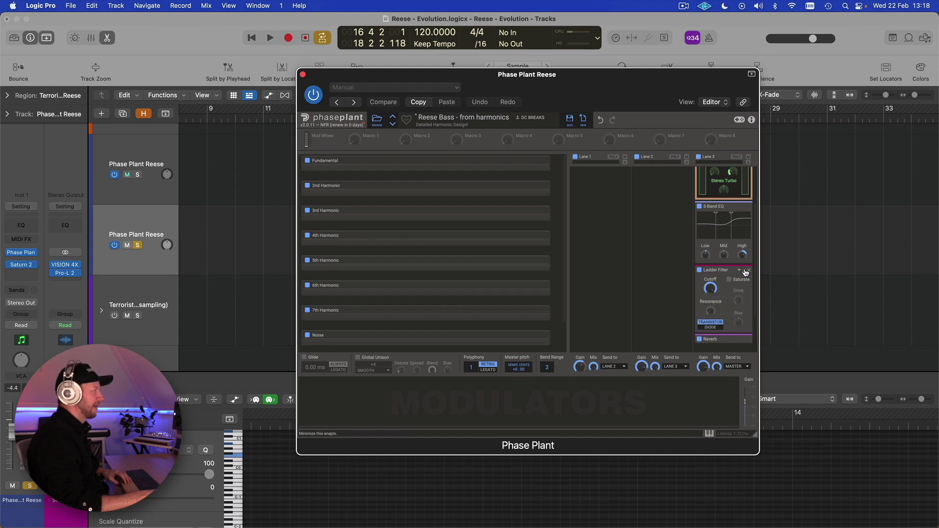
{"action": "scroll", "coordinate": [732, 316], "scroll_direction": "down", "scroll_amount": 1}
{"action": "left_click", "coordinate": [732, 315]}
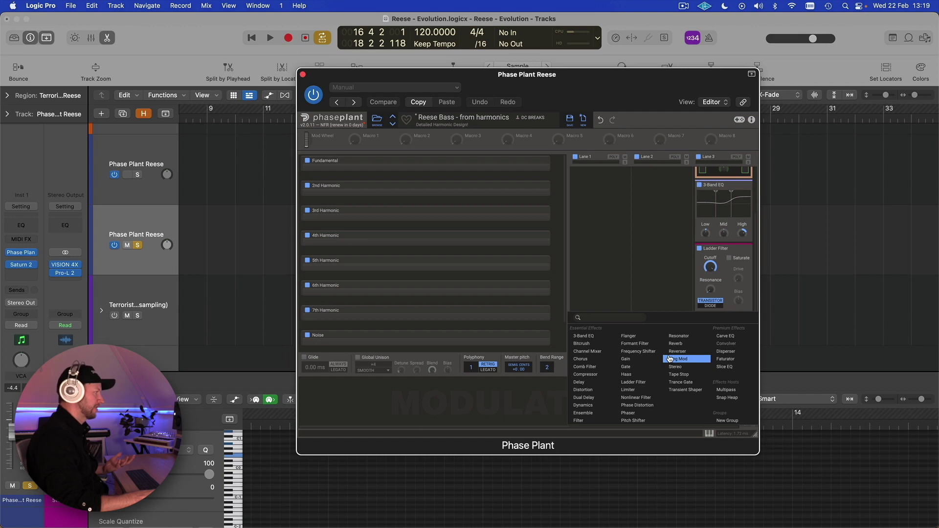
{"action": "left_click", "coordinate": [635, 397]}
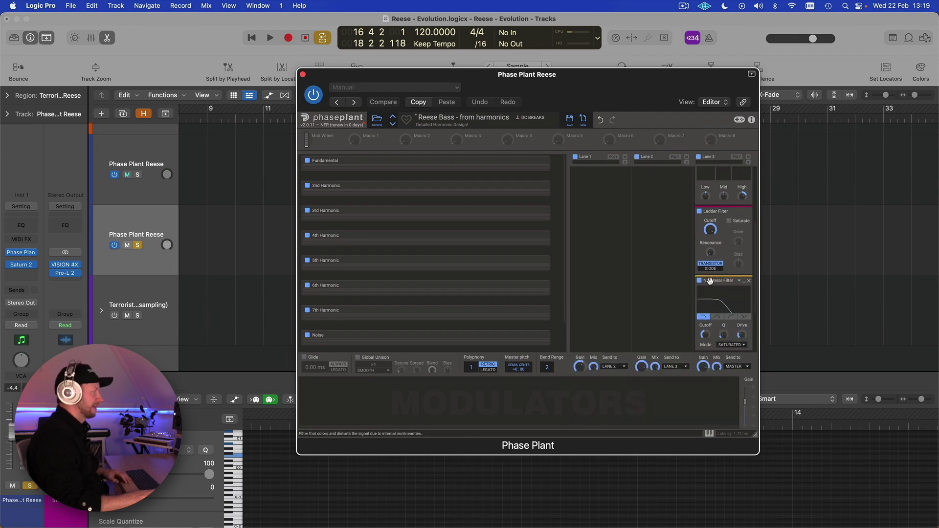
{"action": "scroll", "coordinate": [718, 300], "scroll_direction": "down", "scroll_amount": 2}
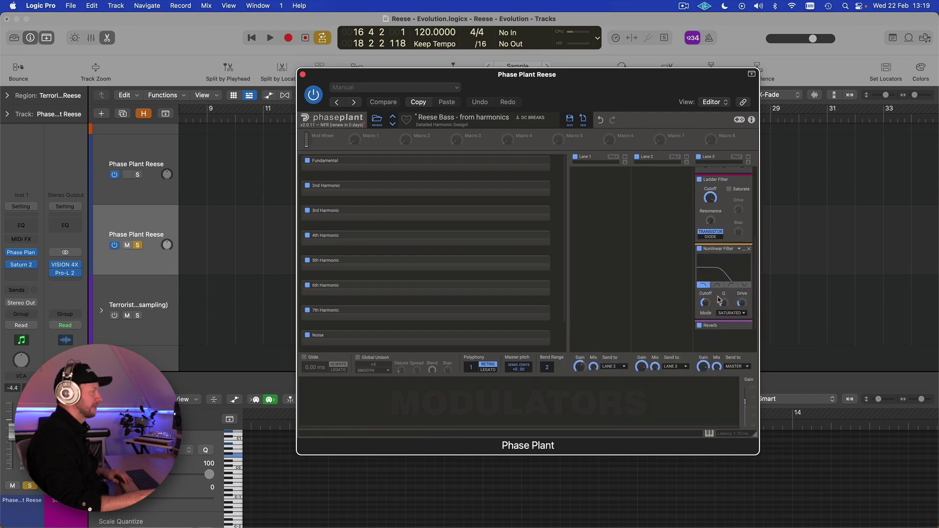
{"action": "left_click", "coordinate": [744, 285]}
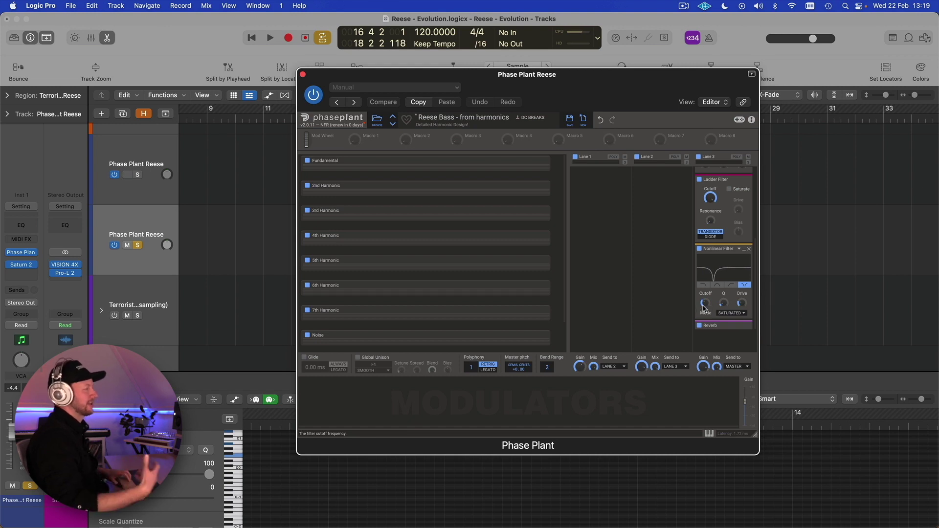
Adjust the Nonlinear Filter's cutoff while the phrase plays, and duplicate the filter directly below itself in Lane 3.
{"action": "key", "text": "space"}
{"action": "mouse_move", "coordinate": [705, 306]}
{"action": "left_mouse_down"}
{"action": "mouse_move", "coordinate": [705, 279]}
{"action": "mouse_move", "coordinate": [708, 307]}
{"action": "left_mouse_up"}
{"action": "key", "text": "space"}
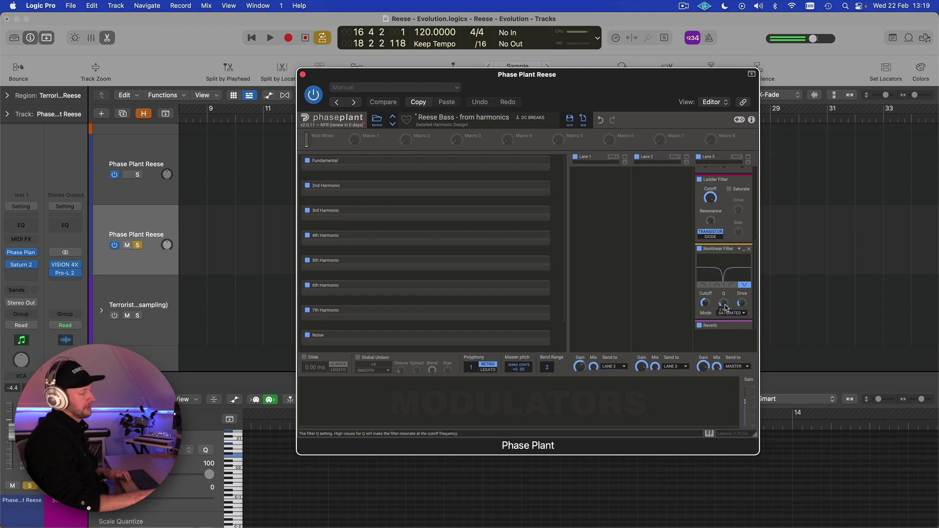
{"action": "scroll", "coordinate": [720, 247], "scroll_direction": "down", "scroll_amount": 3}
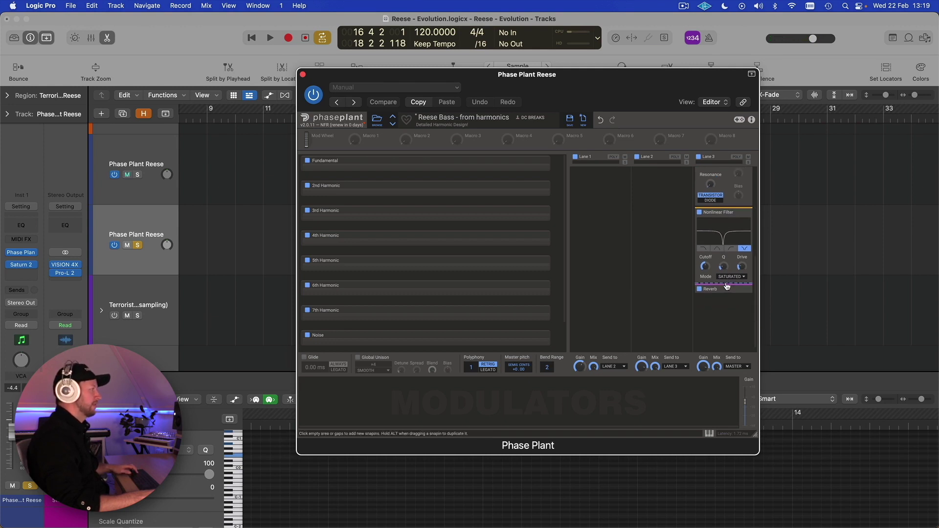
{"action": "left_click_drag", "start_coordinate": [725, 213], "coordinate": [722, 288]}
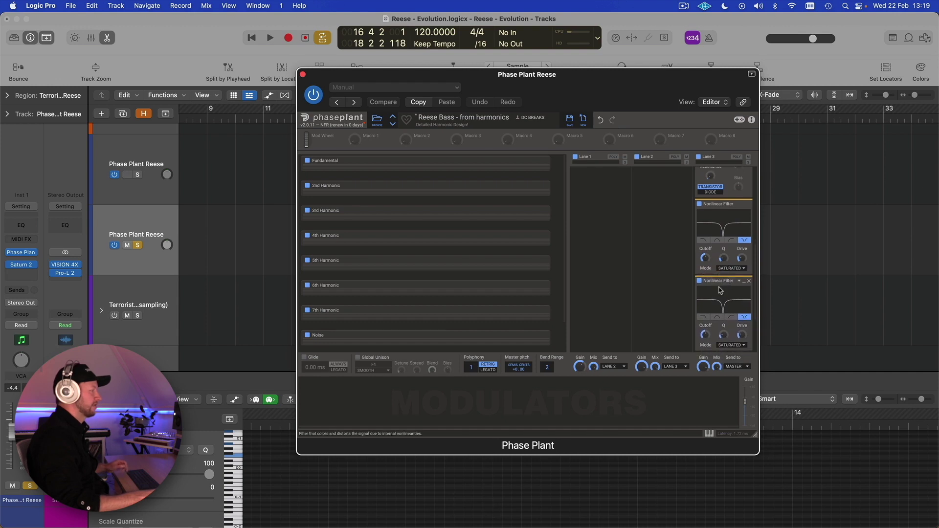
Add an LFO modulator and assign it to the cutoffs of both Nonlinear Filters, using a negative amount on the second.
{"action": "left_click", "coordinate": [318, 397]}
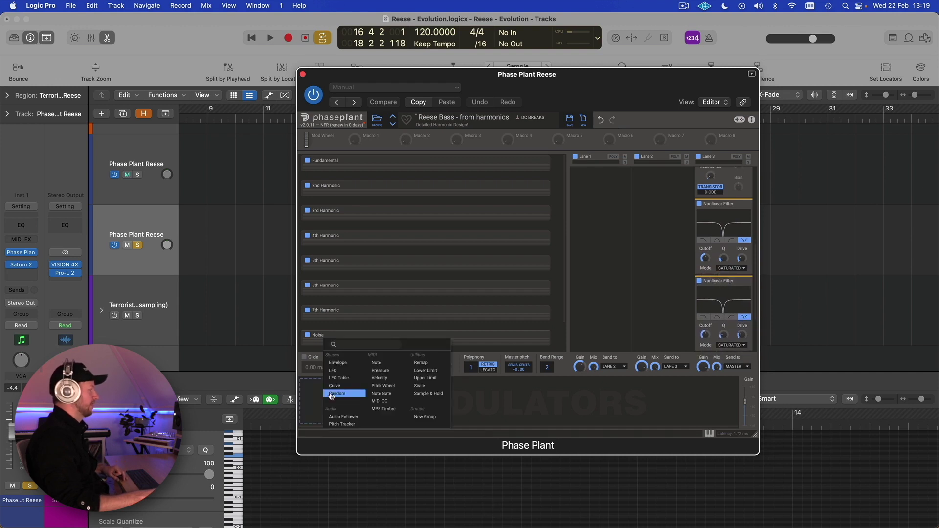
{"action": "left_click", "coordinate": [340, 372]}
{"action": "left_click", "coordinate": [376, 419]}
{"action": "left_click", "coordinate": [375, 419]}
{"action": "left_click", "coordinate": [375, 419]}
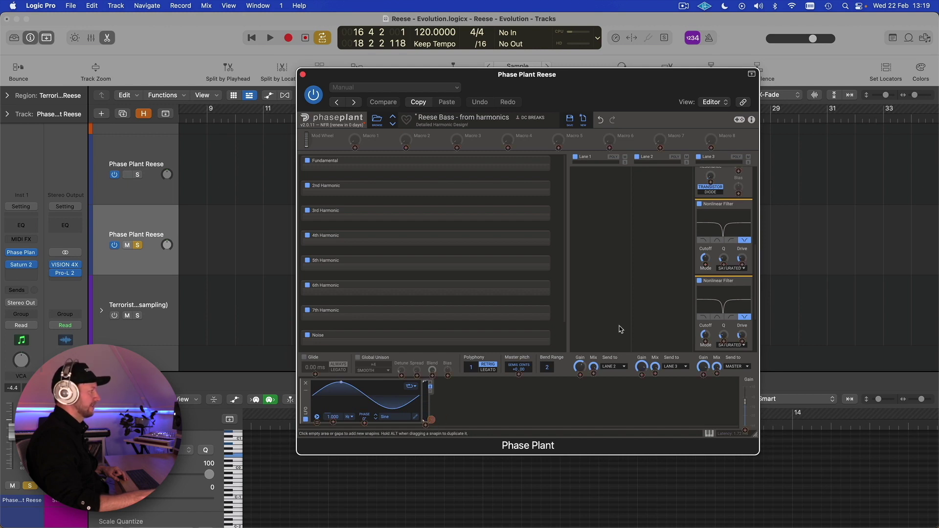
{"action": "left_click_drag", "start_coordinate": [431, 419], "coordinate": [705, 343]}
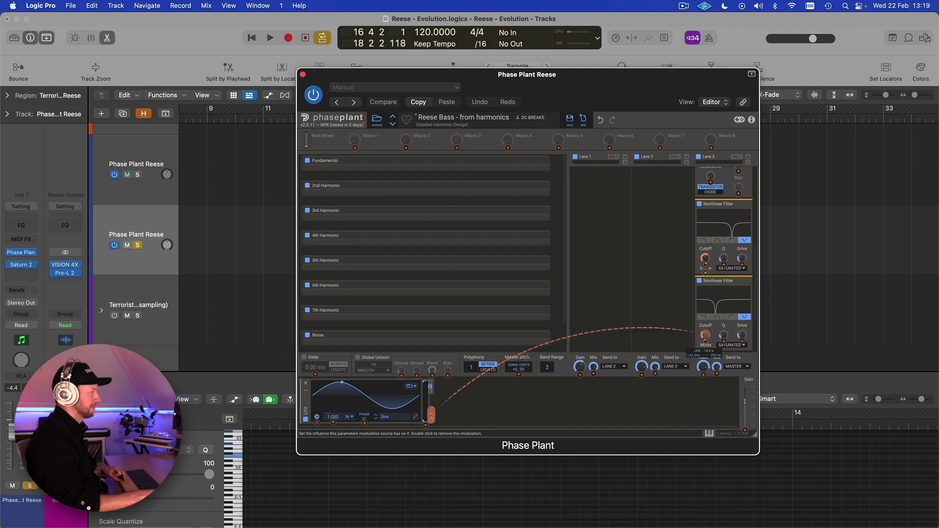
{"action": "mouse_move", "coordinate": [705, 337]}
{"action": "left_mouse_down"}
{"action": "mouse_move", "coordinate": [705, 264]}
{"action": "mouse_move", "coordinate": [708, 345]}
{"action": "mouse_move", "coordinate": [705, 336]}
{"action": "left_mouse_up"}
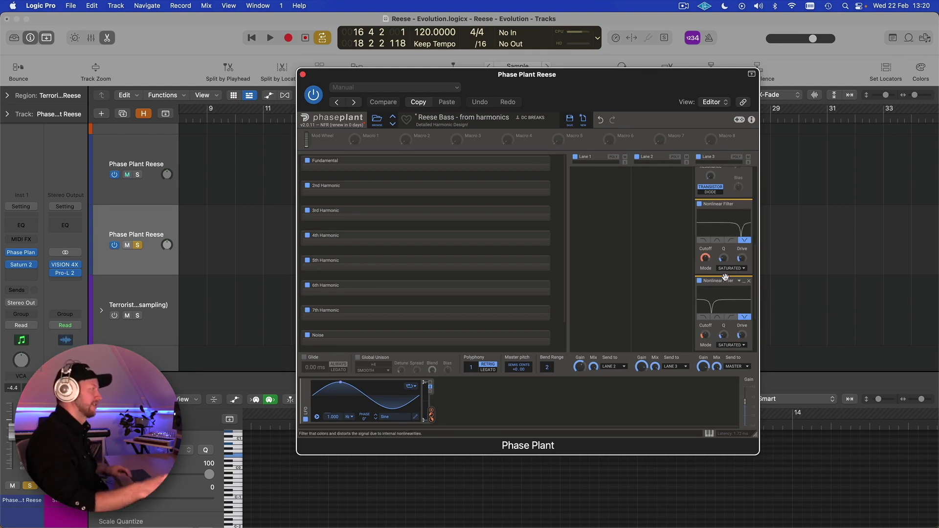
Set the LFO rate to 0.655 while the phrase plays, and compare the sound with the LFO disabled and enabled.
{"action": "key", "text": "space"}
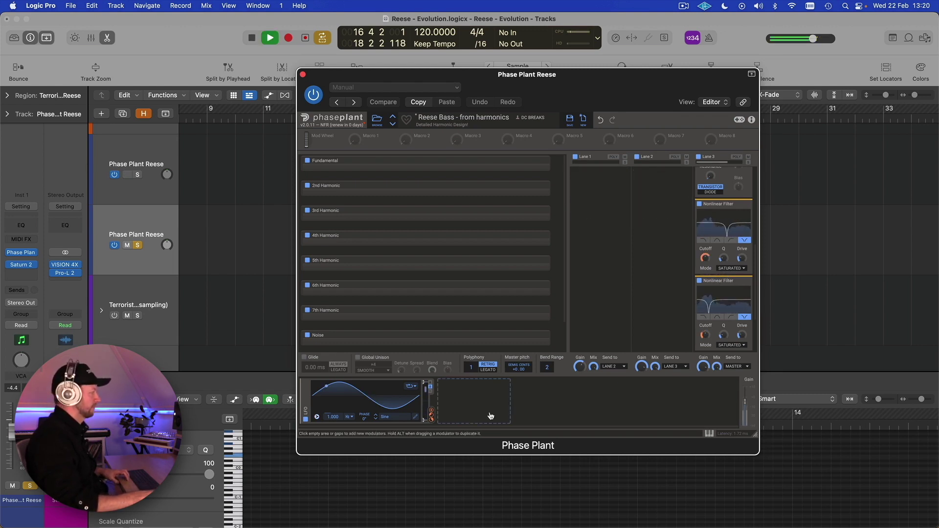
{"action": "left_click_drag", "start_coordinate": [334, 417], "coordinate": [333, 418]}
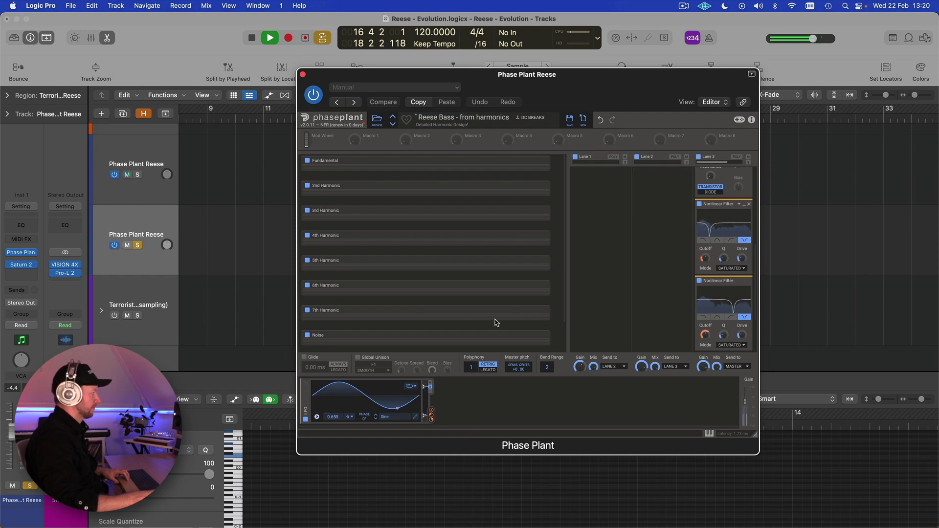
{"action": "left_click", "coordinate": [304, 421]}
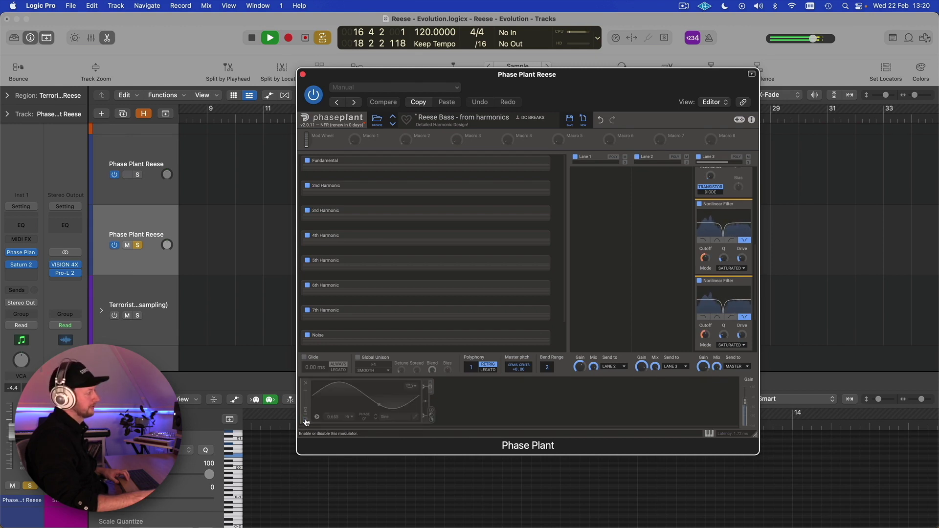
{"action": "left_click", "coordinate": [305, 420]}
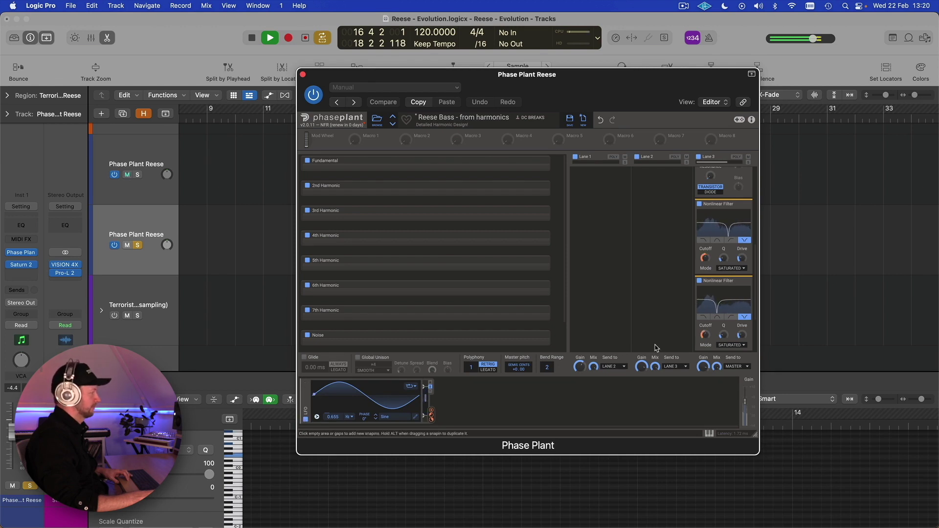
{"action": "key", "text": "space"}
Adjust the cutoffs of both Nonlinear Filters in Lane 3, and minimize the two filters.
{"action": "mouse_move", "coordinate": [711, 334]}
{"action": "left_mouse_down"}
{"action": "mouse_move", "coordinate": [711, 342]}
{"action": "mouse_move", "coordinate": [705, 335]}
{"action": "left_mouse_up"}
{"action": "left_click_drag", "start_coordinate": [705, 258], "coordinate": [710, 260]}
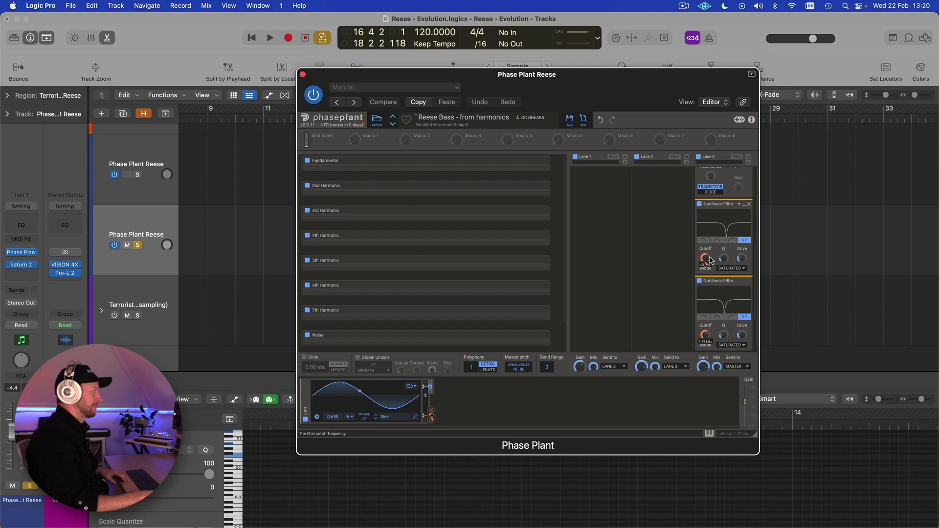
{"action": "left_click", "coordinate": [744, 204]}
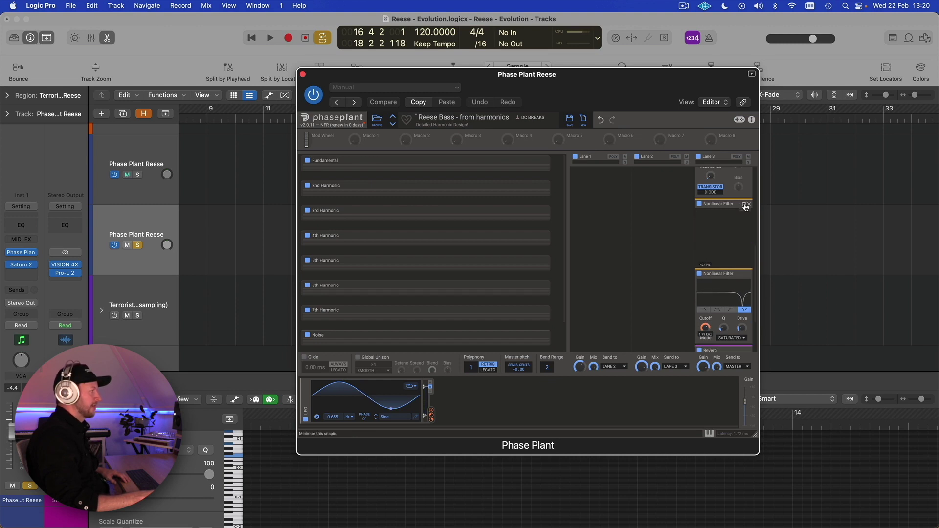
{"action": "left_click", "coordinate": [744, 275]}
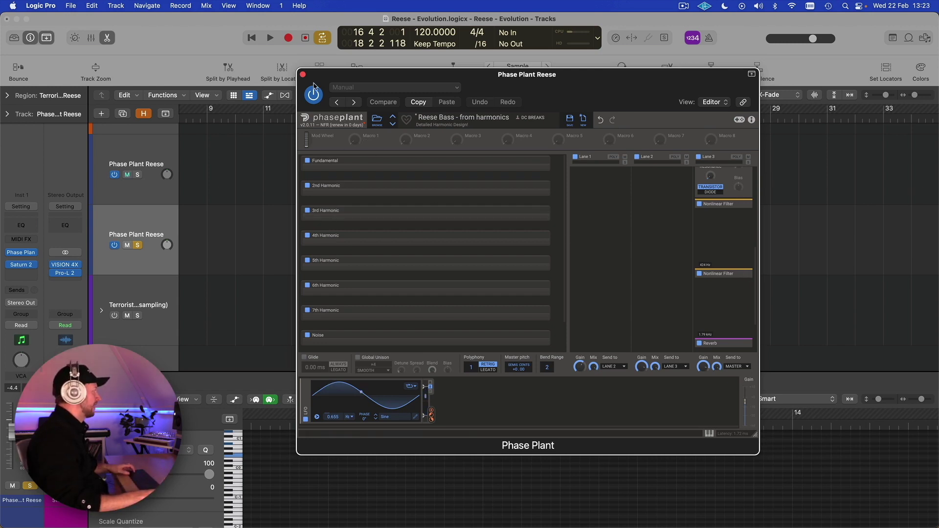
Close the Phase Plant window and bounce the Terrorist Reese MIDI region in place to a new audio track.
{"action": "left_click", "coordinate": [303, 75]}
{"action": "left_click", "coordinate": [497, 227]}
{"action": "left_click", "coordinate": [454, 215]}
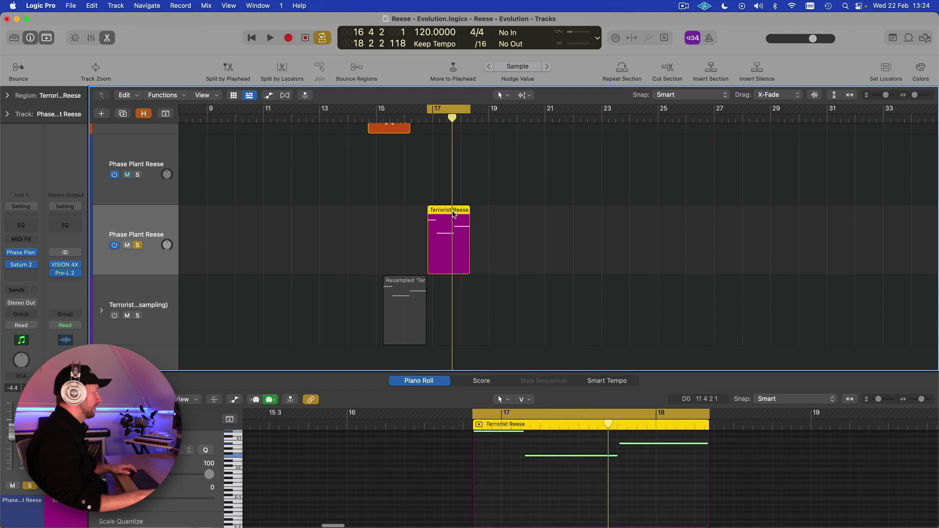
{"action": "right_click", "coordinate": [451, 213]}
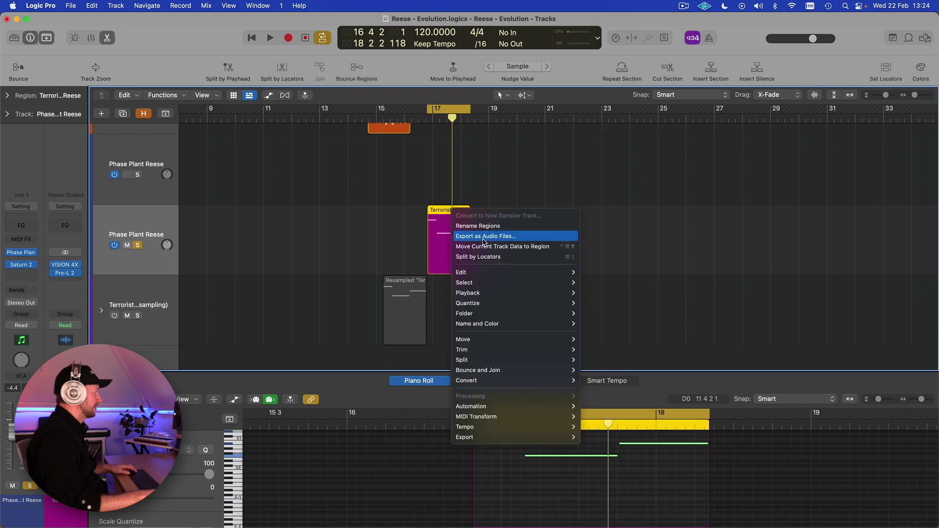
{"action": "left_click", "coordinate": [550, 263]}
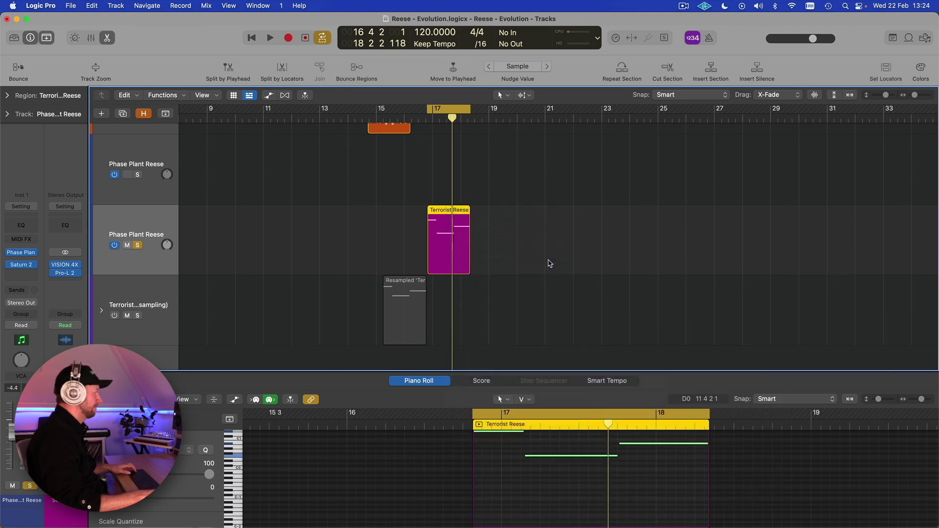
{"action": "key", "text": "Return"}
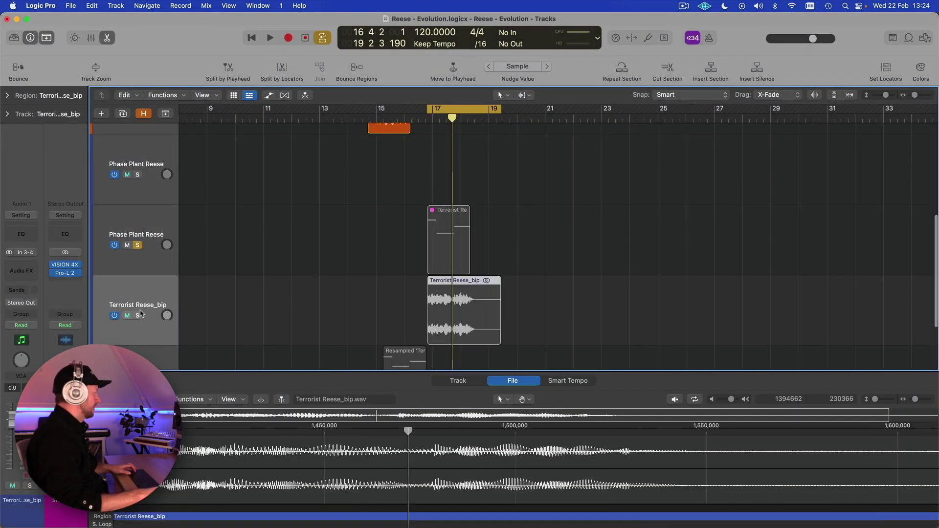
Solo the bounced Terrorist Reese_bip audio track instead of the Phase Plant Reese track and audition it.
{"action": "left_click", "coordinate": [138, 315]}
{"action": "left_click", "coordinate": [137, 245]}
{"action": "key", "text": "space"}
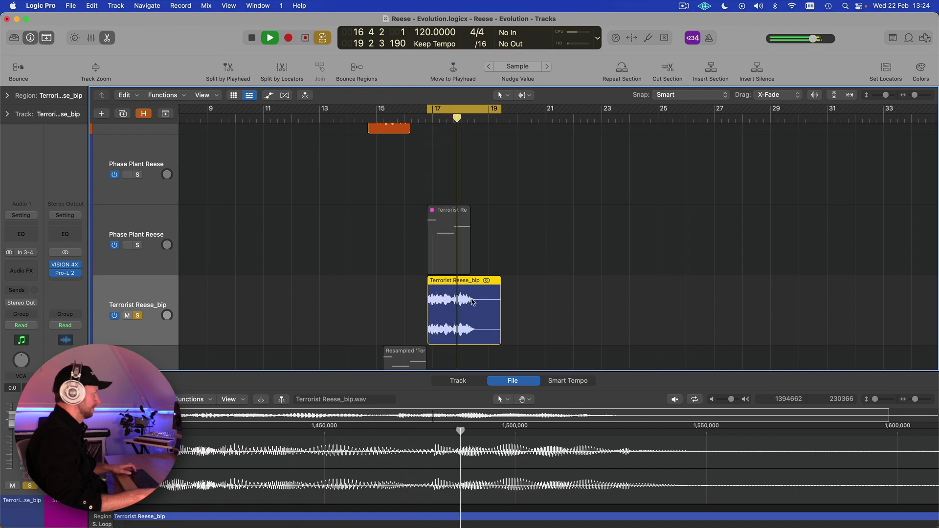
{"action": "key", "text": "space"}
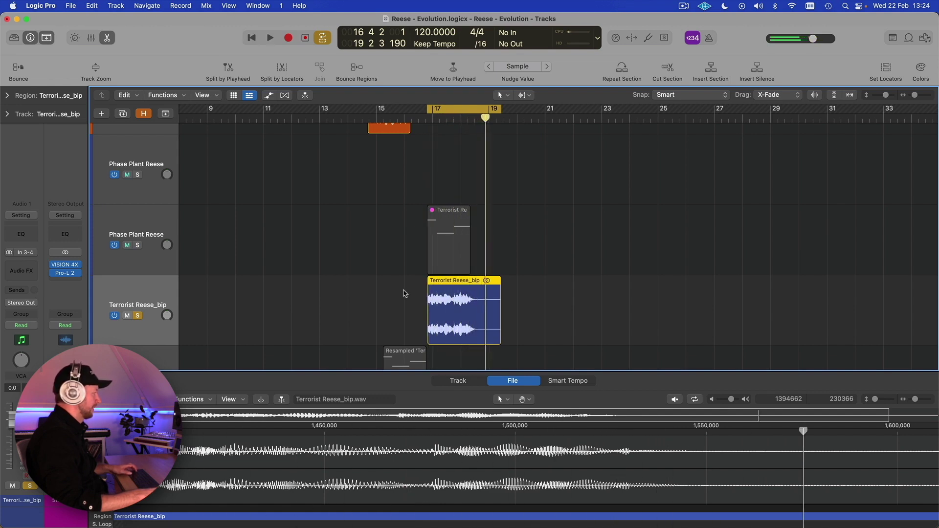
Convert the bounced audio region to a new Sampler track named Terrorist Reese_bip, creating zones from regions across C3 to C4.
{"action": "scroll", "coordinate": [398, 283], "scroll_direction": "down", "scroll_amount": 2}
{"action": "right_click", "coordinate": [447, 247]}
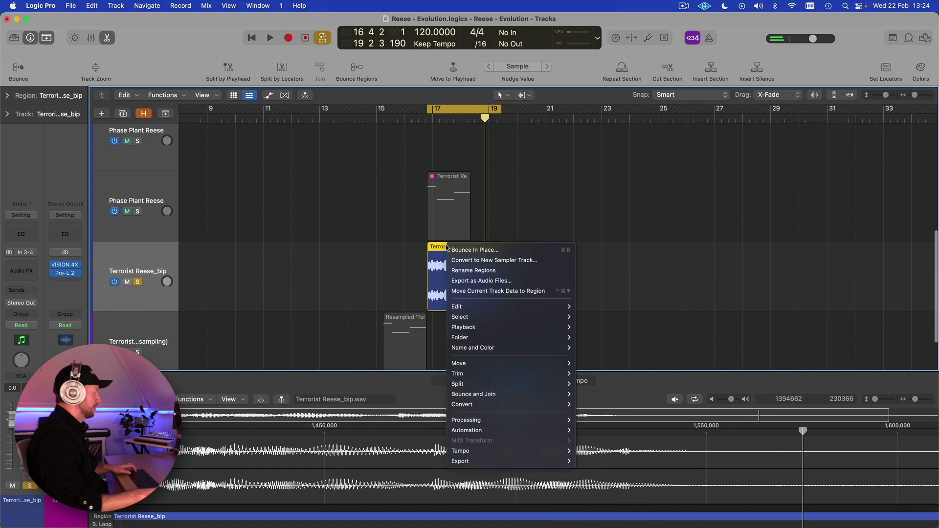
{"action": "left_click", "coordinate": [493, 261]}
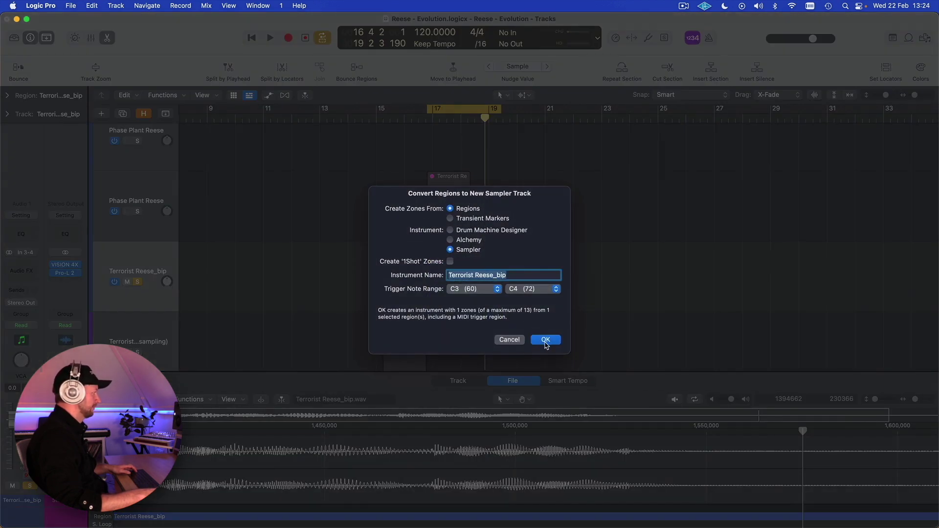
{"action": "left_click", "coordinate": [545, 340]}
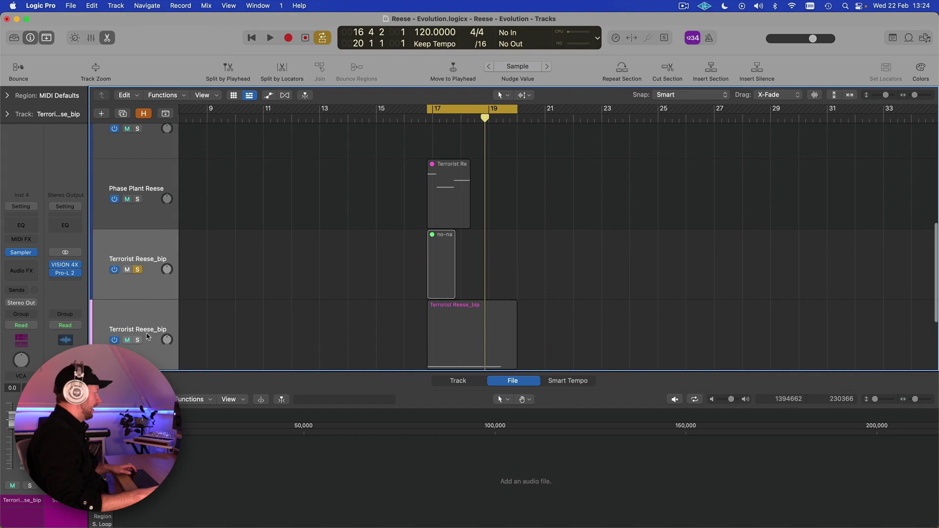
Solo the new Terrorist Reese_bip Sampler track and unsolo the bounced audio track above it.
{"action": "left_click", "coordinate": [138, 340]}
{"action": "left_click", "coordinate": [139, 270]}
{"action": "left_click", "coordinate": [148, 317]}
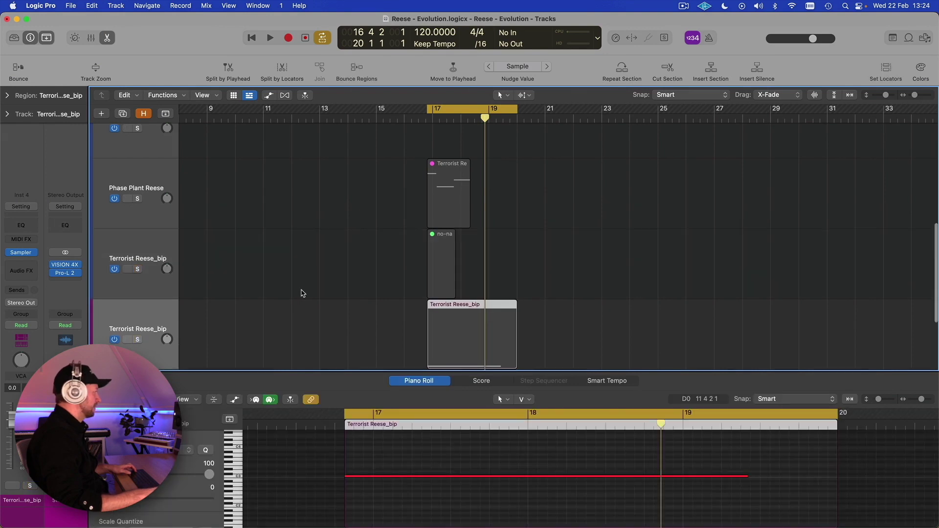
{"action": "scroll", "coordinate": [300, 294], "scroll_direction": "down", "scroll_amount": 2}
{"action": "left_click", "coordinate": [137, 302]}
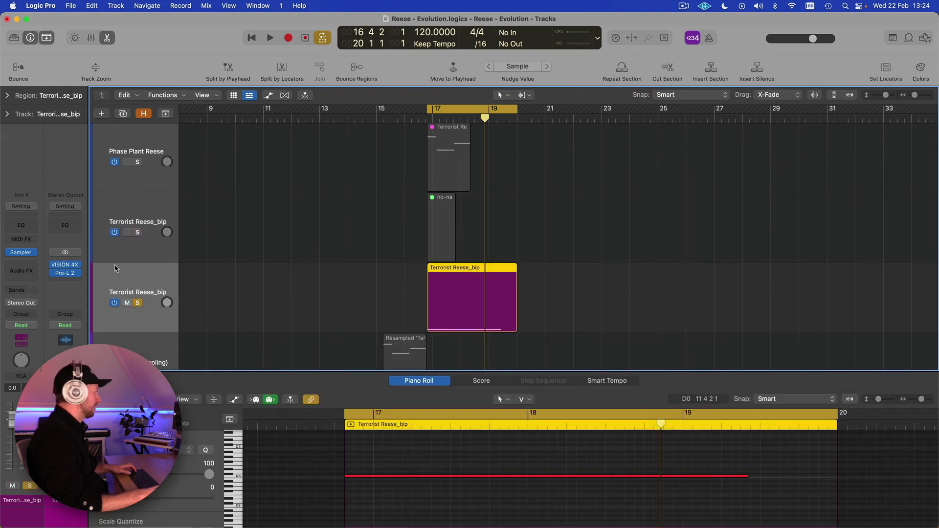
Open the Sampler on the new Terrorist Reese_bip track, reveal the synth details and set Unison to 2 Voices.
{"action": "left_click", "coordinate": [22, 253]}
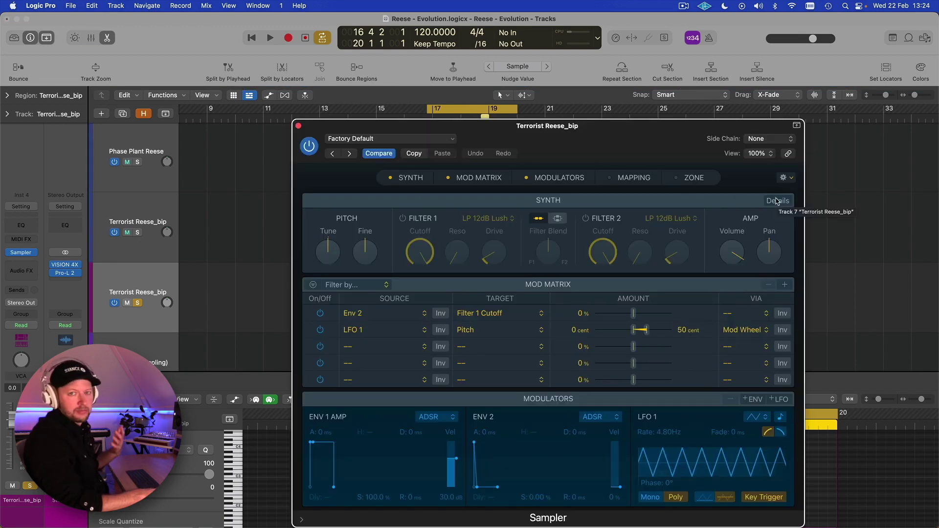
{"action": "left_click_drag", "start_coordinate": [683, 156], "coordinate": [644, 159]}
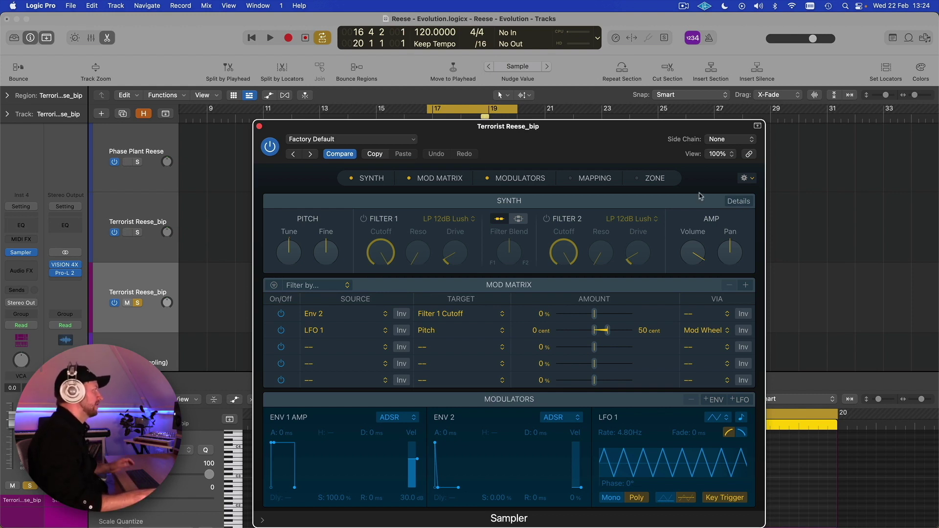
{"action": "left_click", "coordinate": [739, 201]}
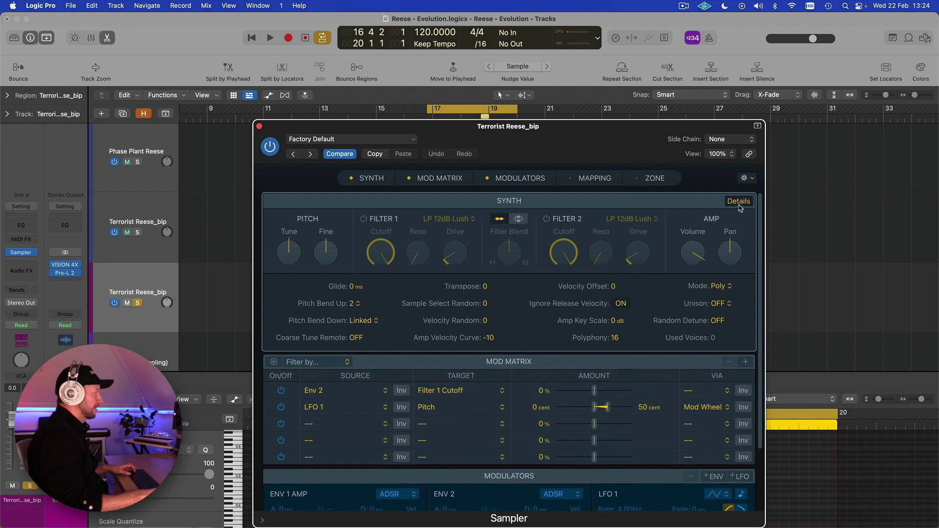
{"action": "left_click", "coordinate": [718, 303]}
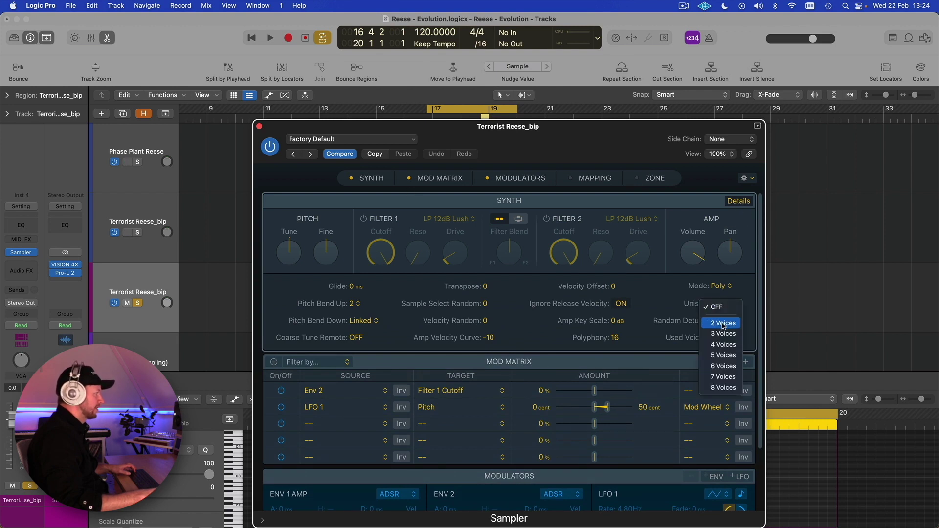
{"action": "left_click", "coordinate": [723, 324]}
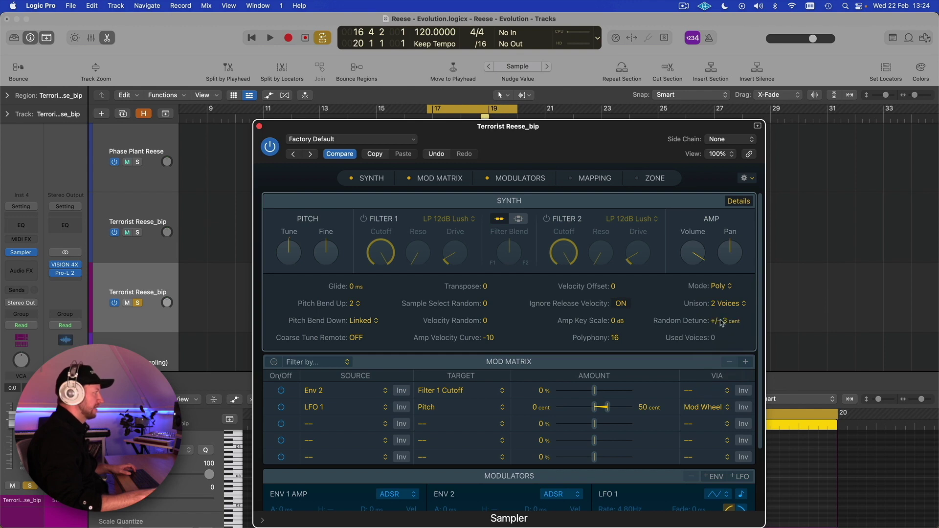
Audition the two-voice unison while adjusting the Sampler's amp volume, ending at -3 dB.
{"action": "left_click_drag", "start_coordinate": [695, 252], "coordinate": [697, 265]}
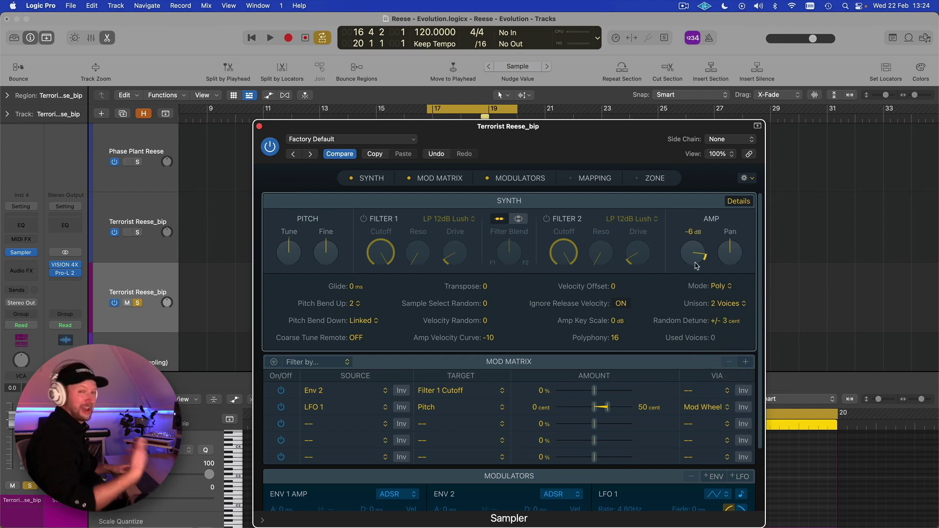
{"action": "left_click_drag", "start_coordinate": [554, 142], "coordinate": [532, 86]}
{"action": "key", "text": "space"}
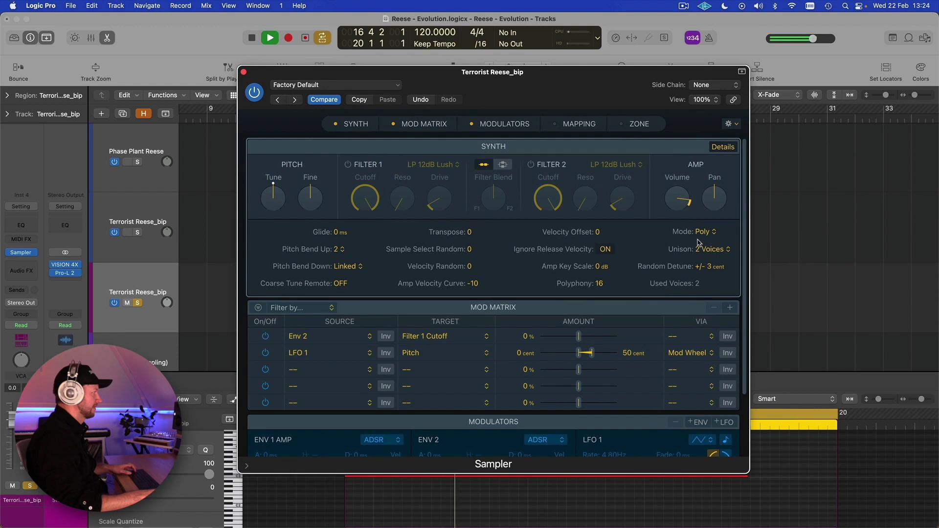
{"action": "left_click", "coordinate": [685, 199], "text": "alt"}
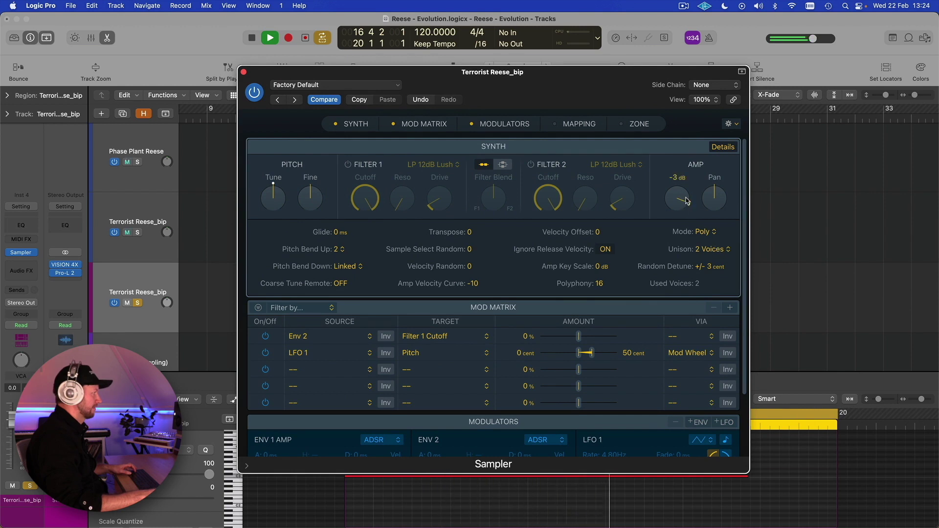
{"action": "key", "text": "space"}
Set Unison to 5 Voices and raise Random Detune to +/- 6 cents while auditioning the Reese.
{"action": "left_click", "coordinate": [714, 250]}
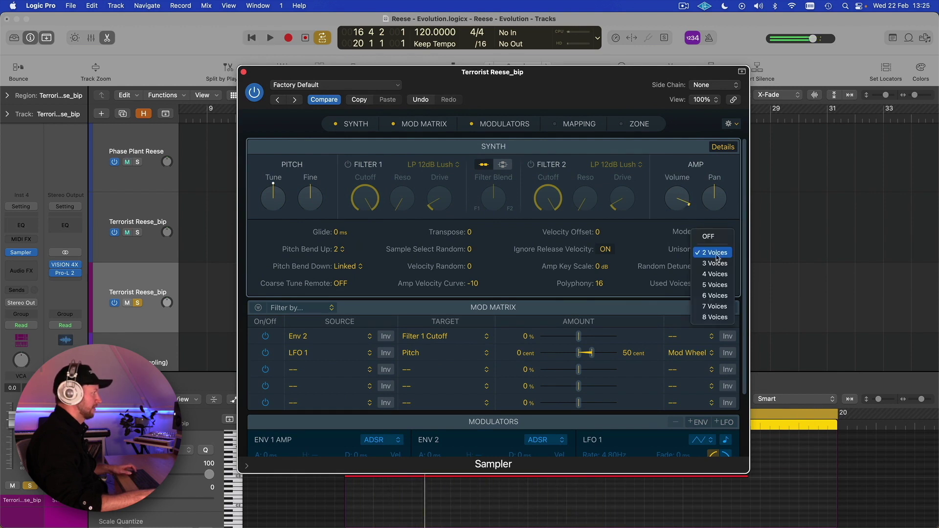
{"action": "left_click", "coordinate": [714, 284]}
{"action": "key", "text": "space"}
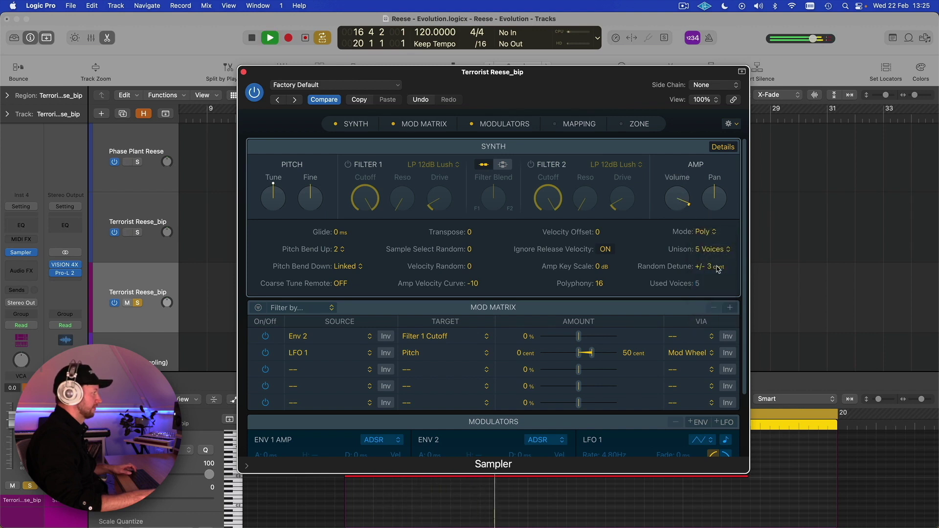
{"action": "key", "text": "space"}
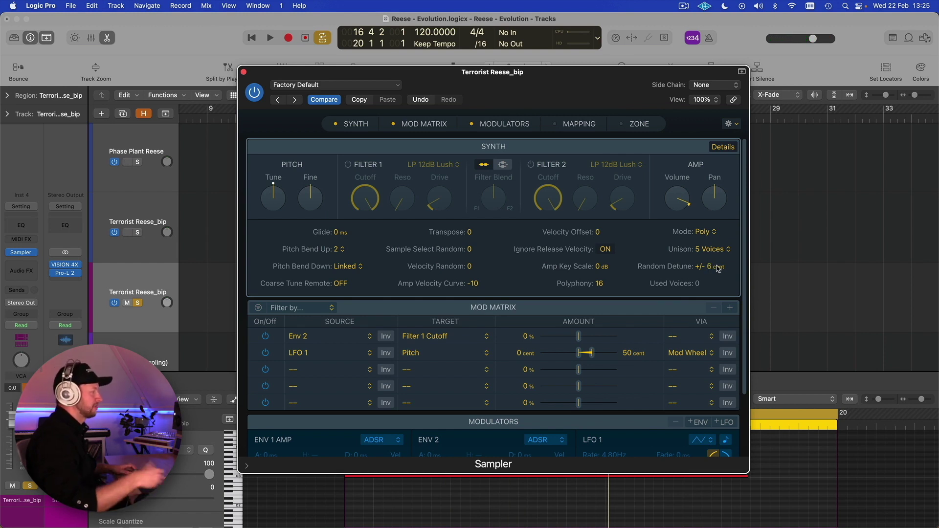
Compare Random Detune amounts of 6, 1 and 7 cents by ear, and set it to +/- 16 cents.
{"action": "key", "text": "space"}
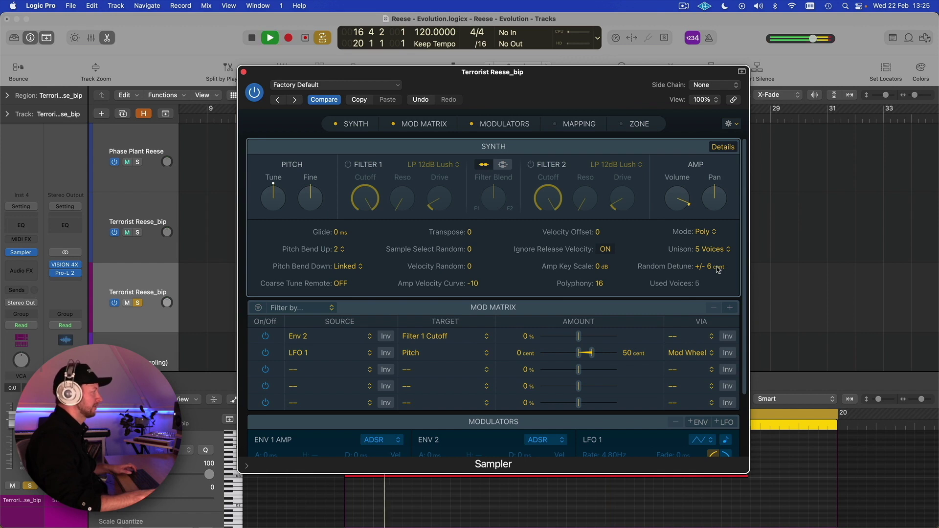
{"action": "key", "text": "space"}
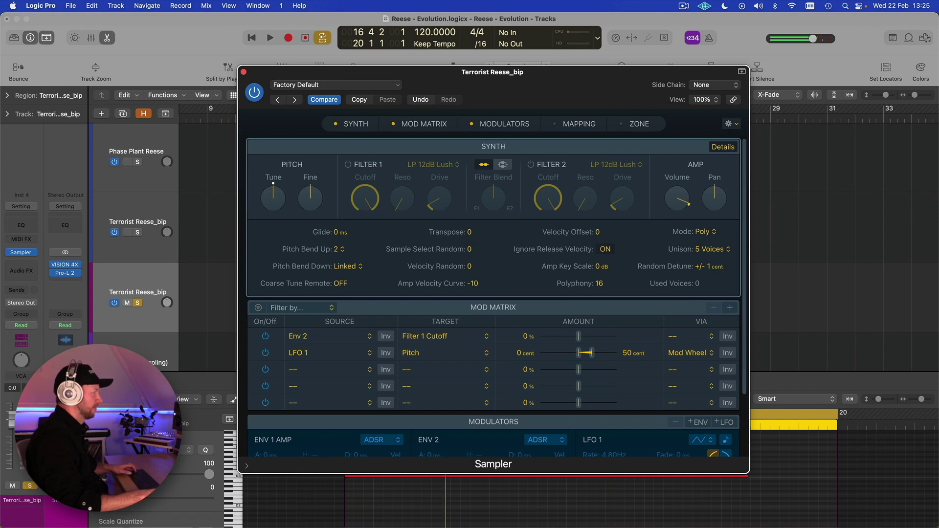
{"action": "key", "text": "space"}
{"action": "key", "text": "space"}
{"action": "key", "text": "space"}
{"action": "key", "text": "space"}
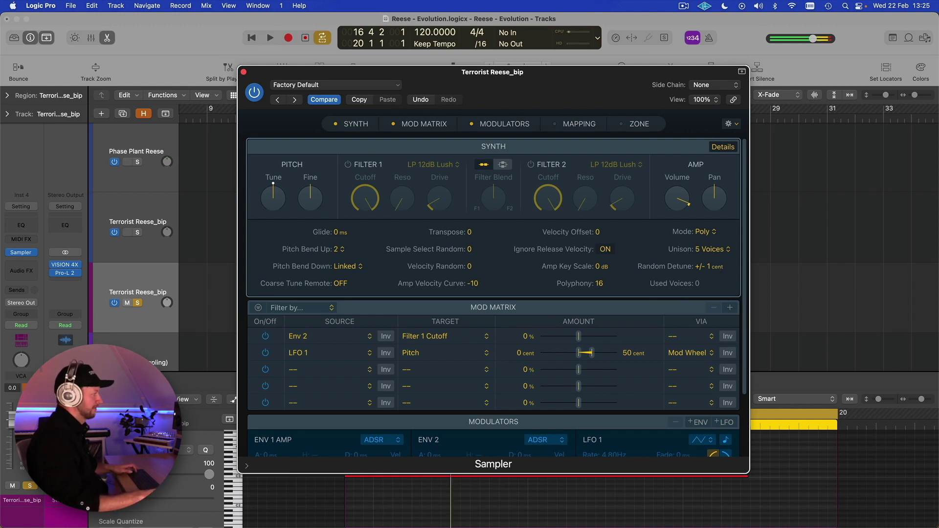
{"action": "key", "text": "space"}
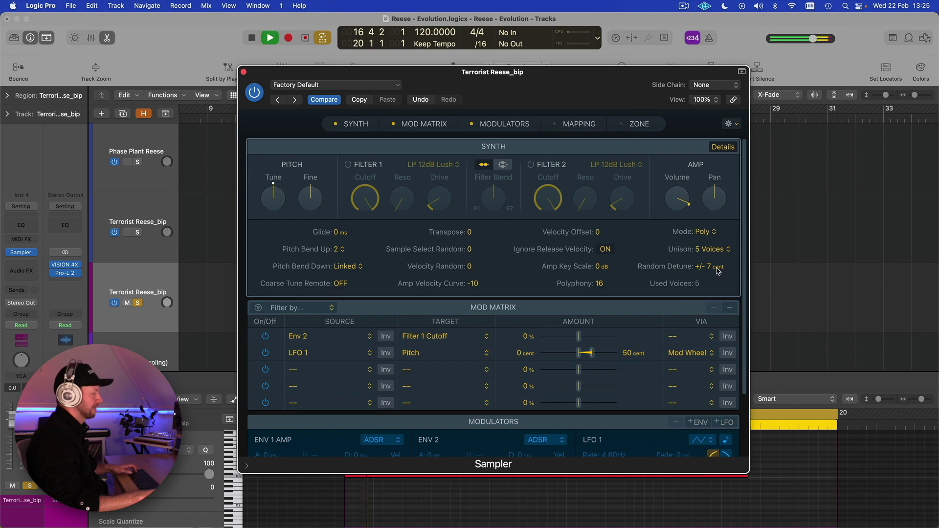
{"action": "scroll", "coordinate": [714, 268], "scroll_direction": "up", "scroll_amount": 9}
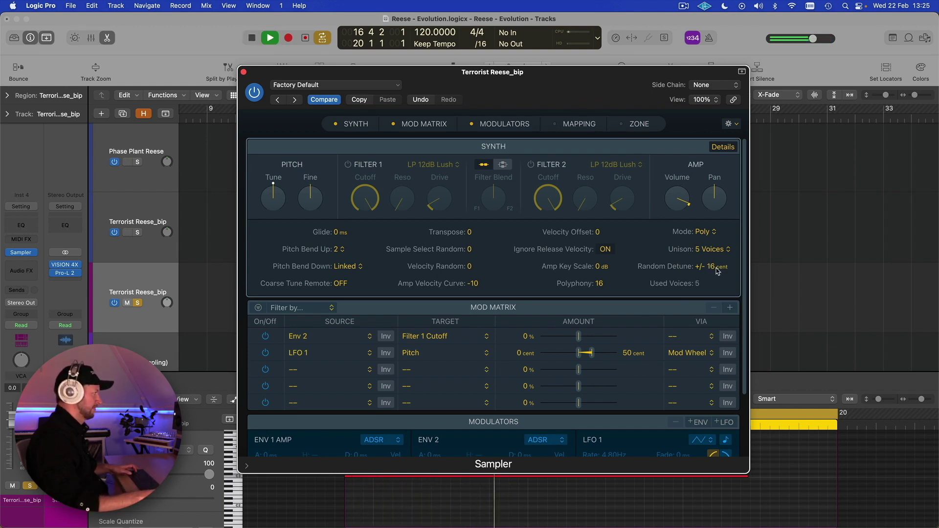
{"action": "key", "text": "space"}
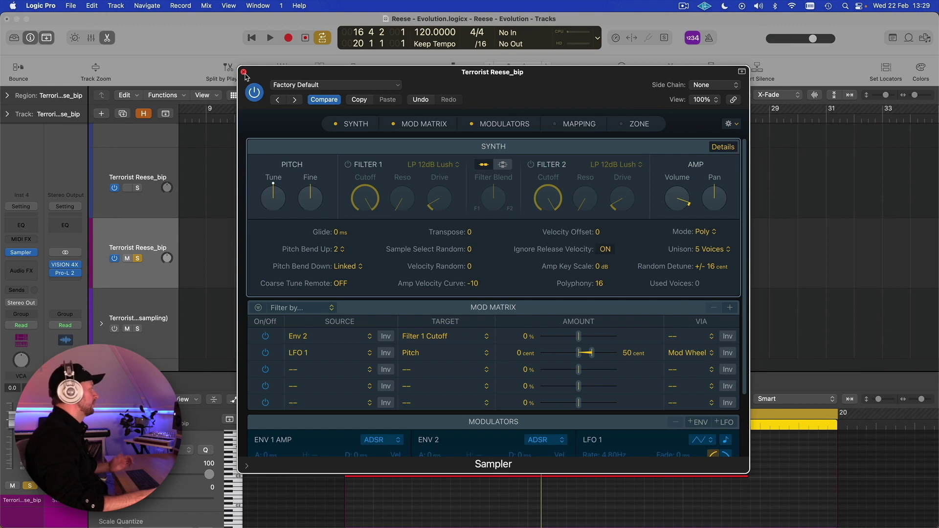
Set the Sampler's Pitch Bend Up to 12 and turn Unison off.
{"action": "left_click", "coordinate": [341, 250]}
{"action": "left_click", "coordinate": [338, 360]}
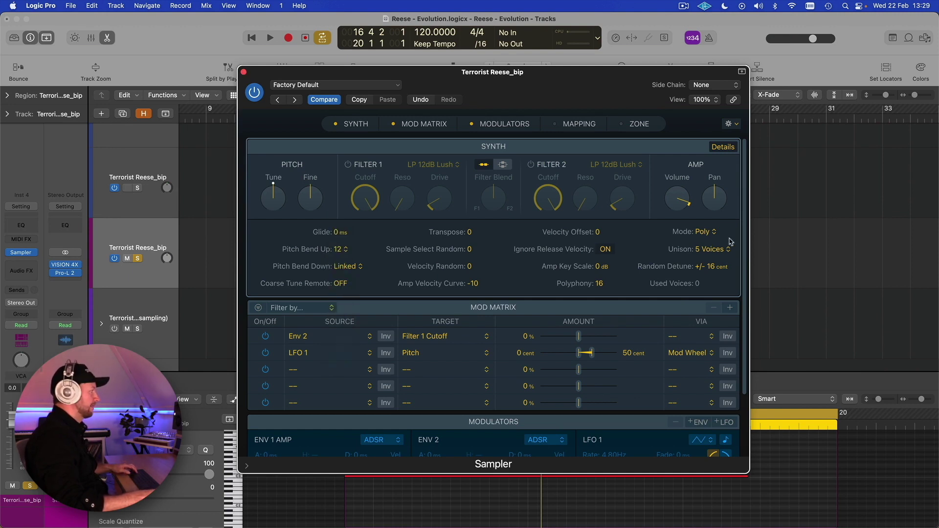
{"action": "left_click", "coordinate": [714, 250]}
{"action": "left_click", "coordinate": [711, 203]}
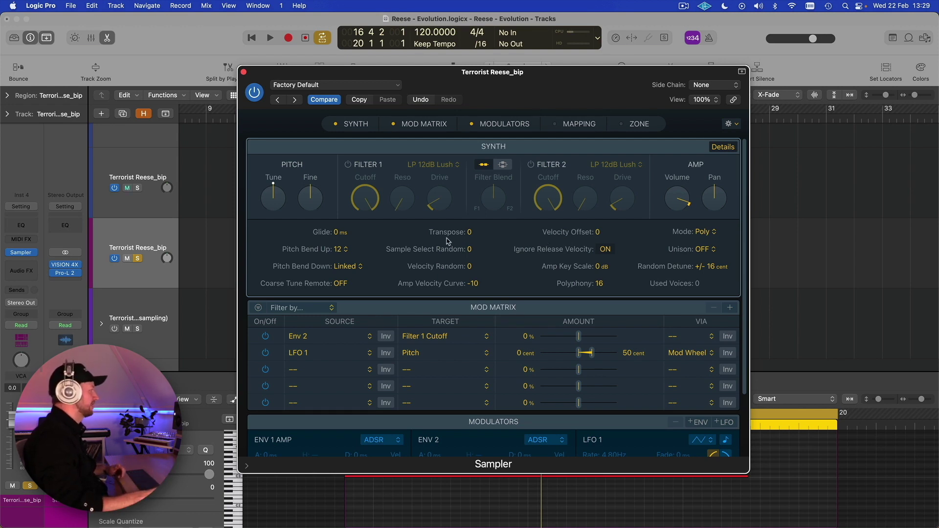
Show the sample mapping and zone, set the zone's loop mode to Forward and shift the loop to span about 2616 to 25177.
{"action": "left_click", "coordinate": [591, 124]}
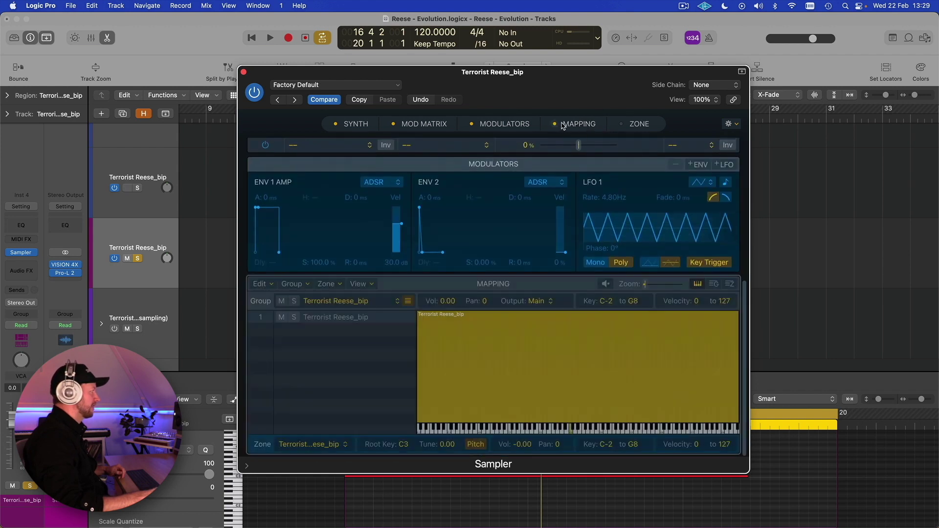
{"action": "left_click", "coordinate": [636, 125]}
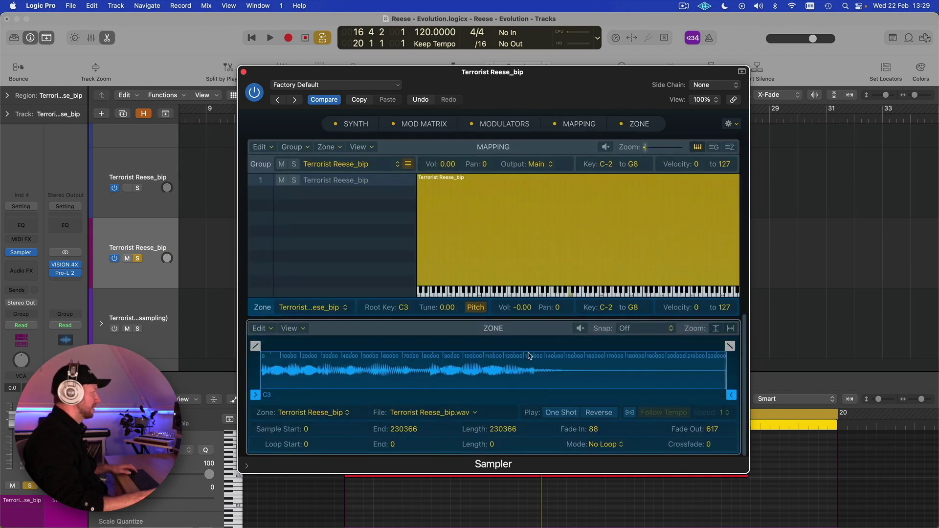
{"action": "left_click", "coordinate": [600, 444]}
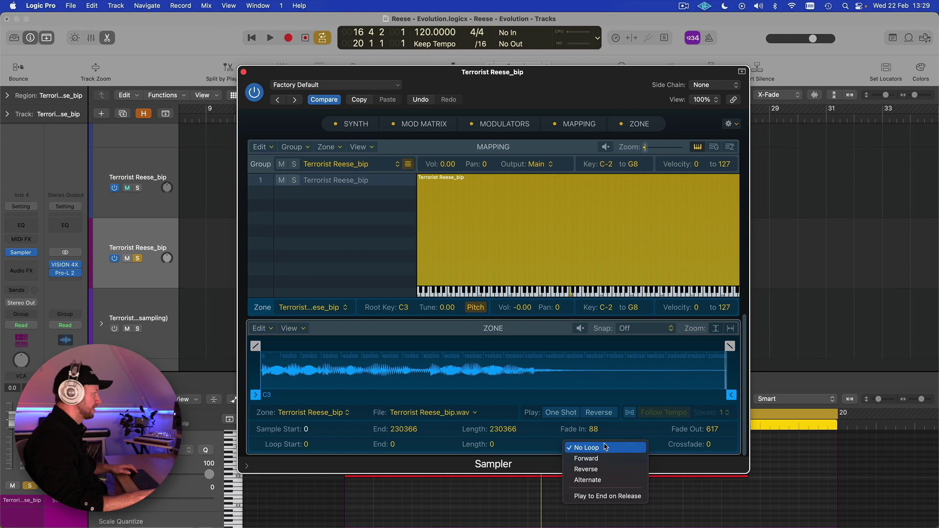
{"action": "left_click", "coordinate": [605, 459]}
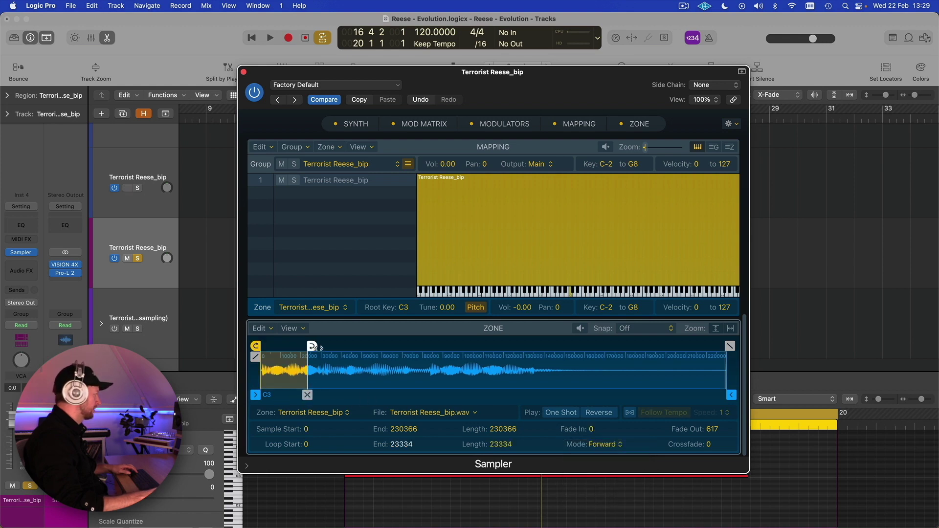
{"action": "left_click_drag", "start_coordinate": [256, 346], "coordinate": [260, 346]}
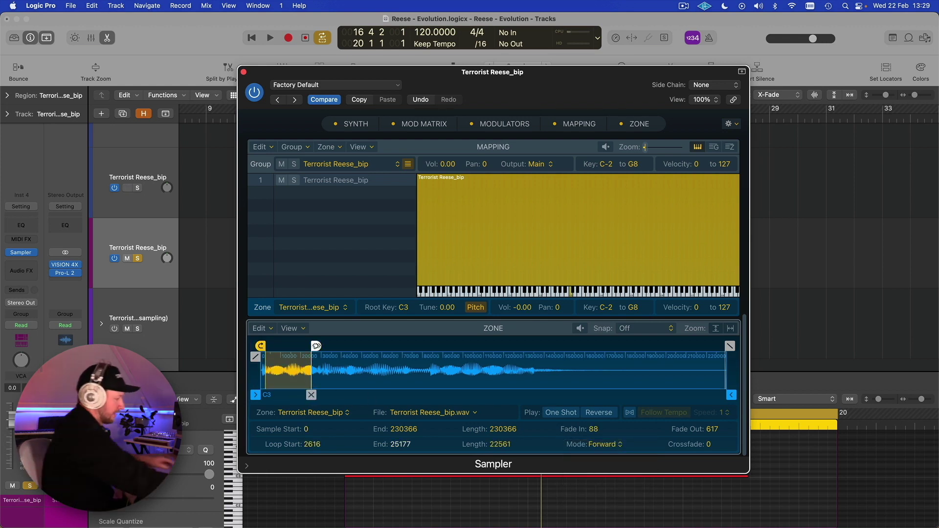